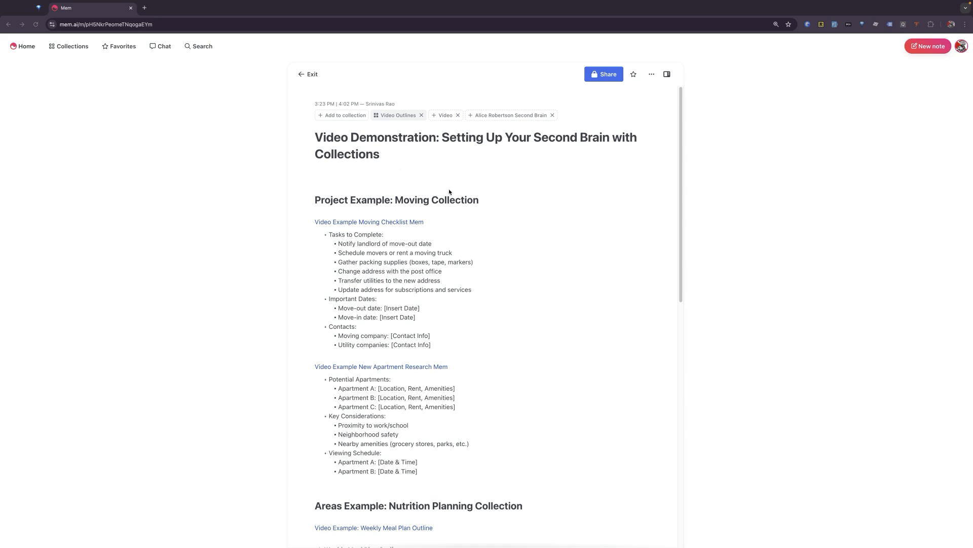
Step: Copy the heading "Project Example: Moving Collection" from the video demonstration outline note
{"action": "triple_click", "coordinate": [421, 198]}
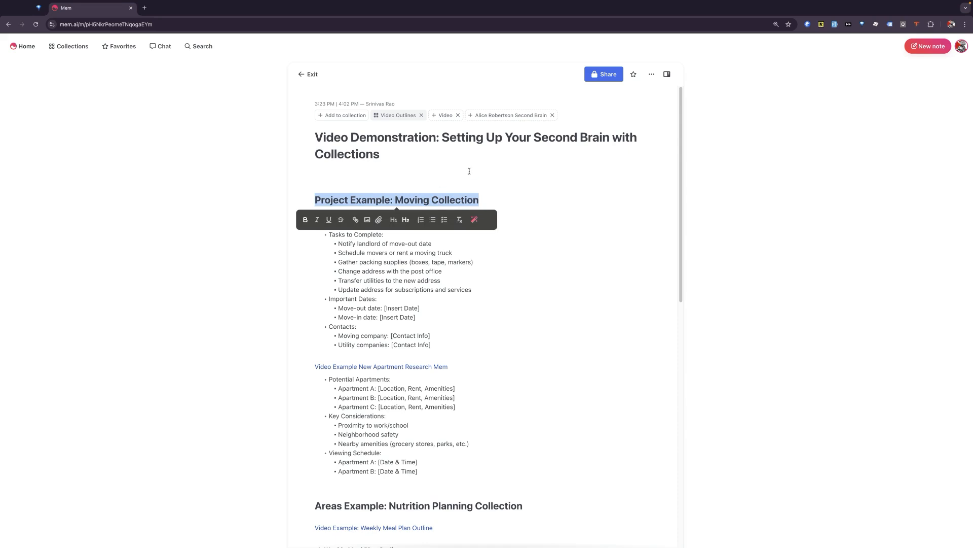
{"action": "left_click", "coordinate": [431, 184]}
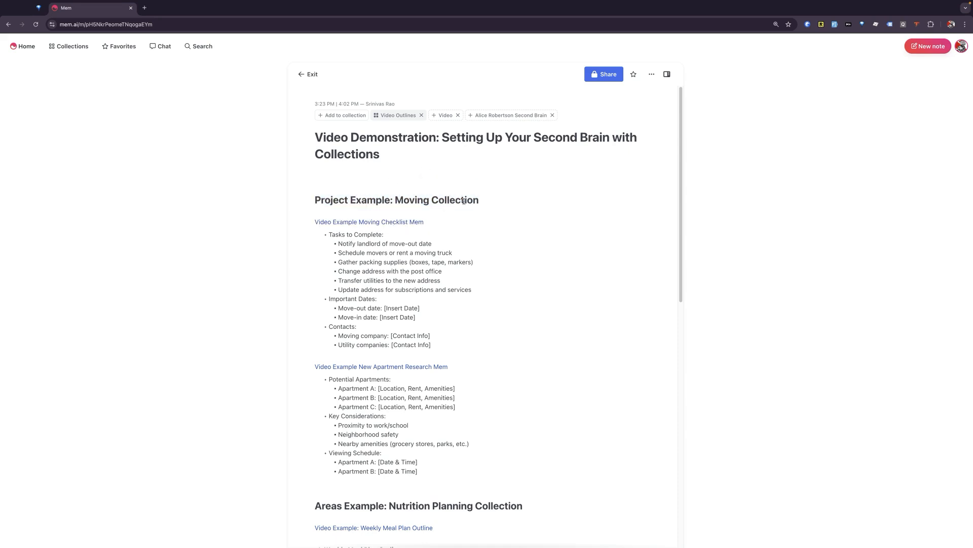
{"action": "triple_click", "coordinate": [409, 198]}
{"action": "key", "text": "super+c"}
{"action": "left_click", "coordinate": [497, 174]}
Step: Create a new collection titled "Project Example: Moving Collection" using the copied heading and return to the collections list
{"action": "left_click", "coordinate": [71, 47]}
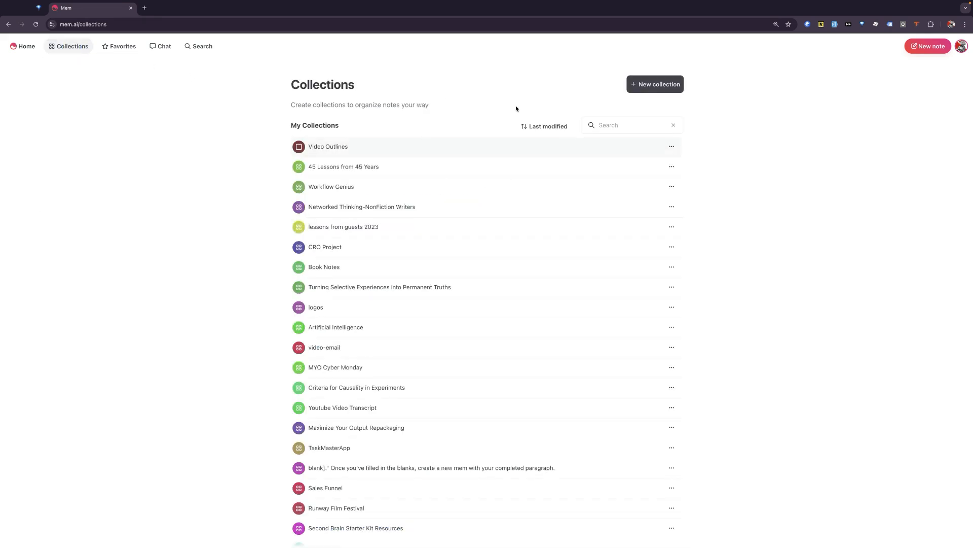
{"action": "left_click", "coordinate": [652, 84]}
{"action": "key", "text": "super+v"}
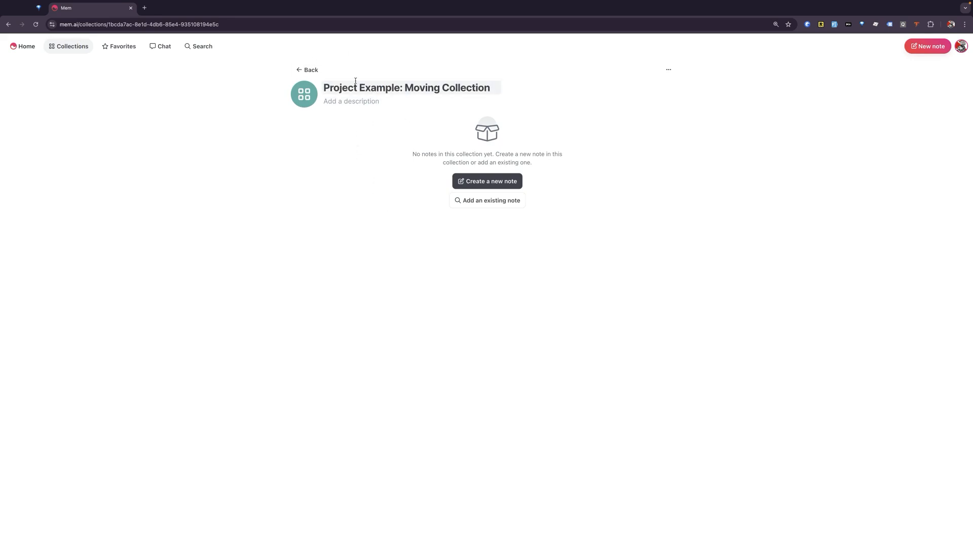
{"action": "left_click", "coordinate": [310, 70]}
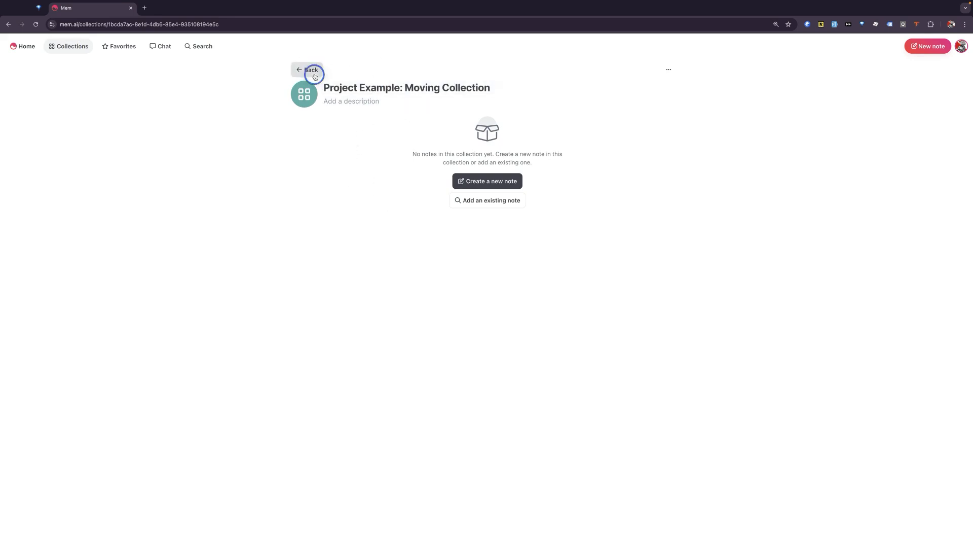
Step: Reopen the "Setting Up Your Second Brain with Collections" outline note and cut the bullet list under "Video Example Moving Checklist Mem"
{"action": "left_click", "coordinate": [198, 46]}
{"action": "left_click", "coordinate": [376, 263]}
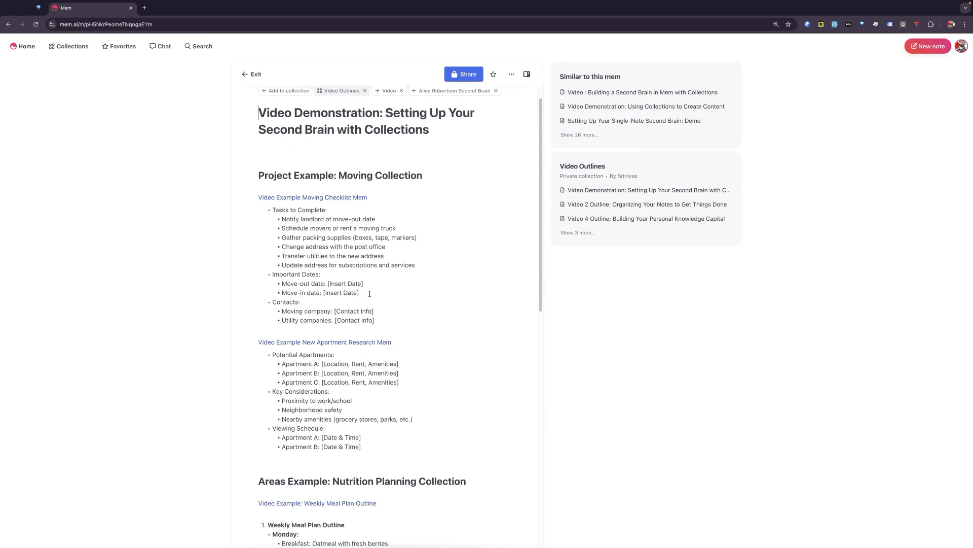
{"action": "left_click_drag", "start_coordinate": [378, 321], "coordinate": [269, 209]}
{"action": "key", "text": "super+c"}
{"action": "key", "text": "BackSpace"}
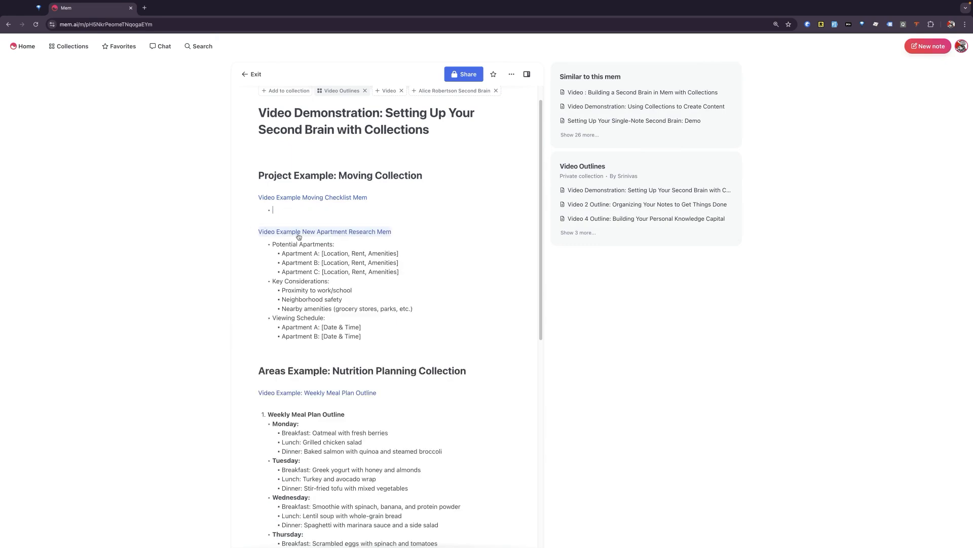
Step: Open the linked "Video Example Moving Checklist Mem" note, format its title as a heading, and paste the cut checklist below it
{"action": "left_click", "coordinate": [310, 197]}
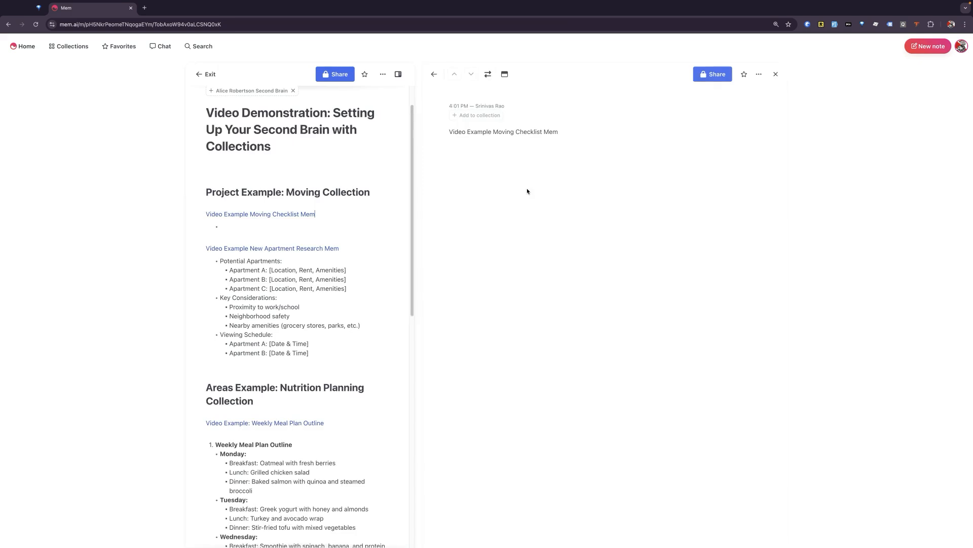
{"action": "triple_click", "coordinate": [535, 132]}
{"action": "left_click", "coordinate": [529, 150]}
{"action": "left_click", "coordinate": [522, 225]}
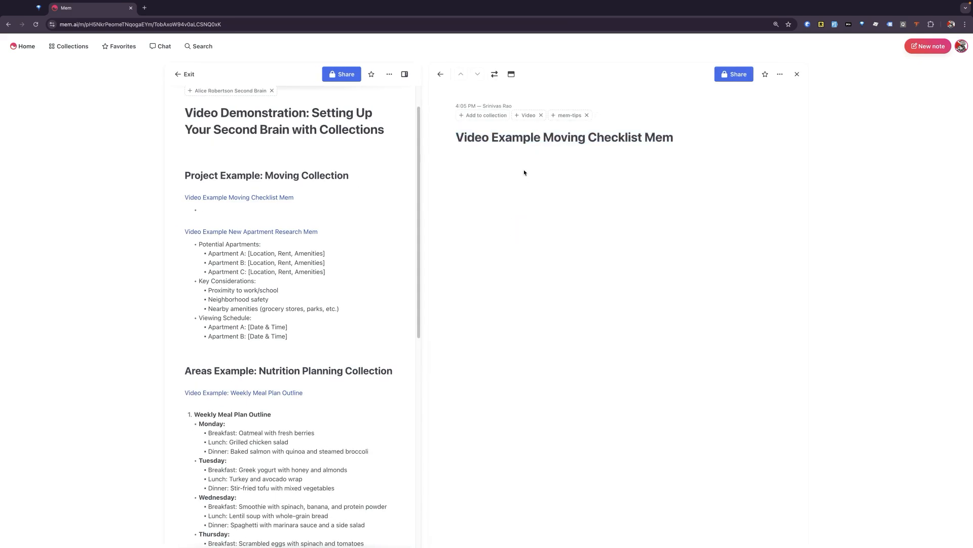
{"action": "left_click", "coordinate": [693, 142]}
{"action": "key", "text": "super+v"}
Step: Add the moving checklist note to the "Project Example: Moving Collection" collection
{"action": "left_click", "coordinate": [484, 115]}
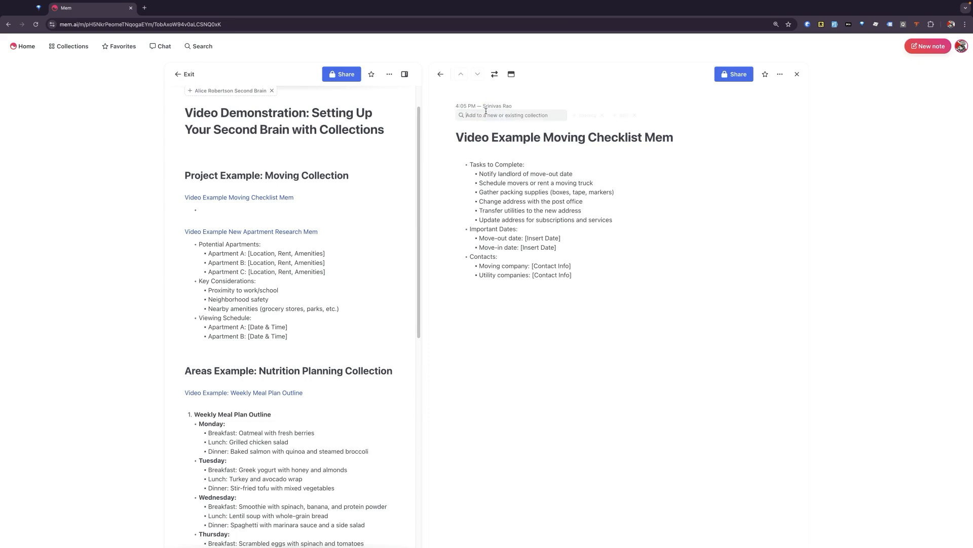
{"action": "type", "text": "mov"}
{"action": "left_click", "coordinate": [509, 142]}
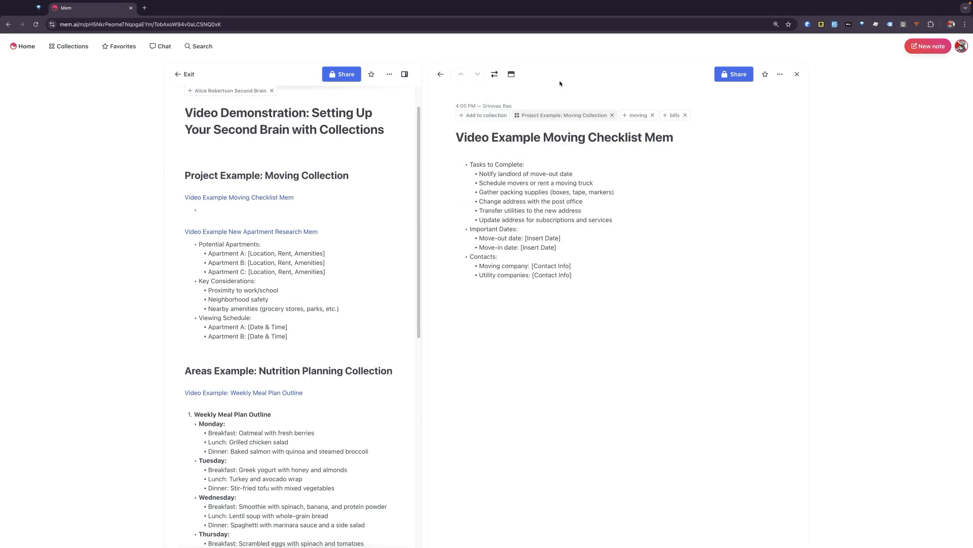
Step: Cut the apartment bullet list under "Video Example New Apartment Research Mem" from the outline note
{"action": "scroll", "coordinate": [373, 194], "scroll_direction": "down", "scroll_amount": 2}
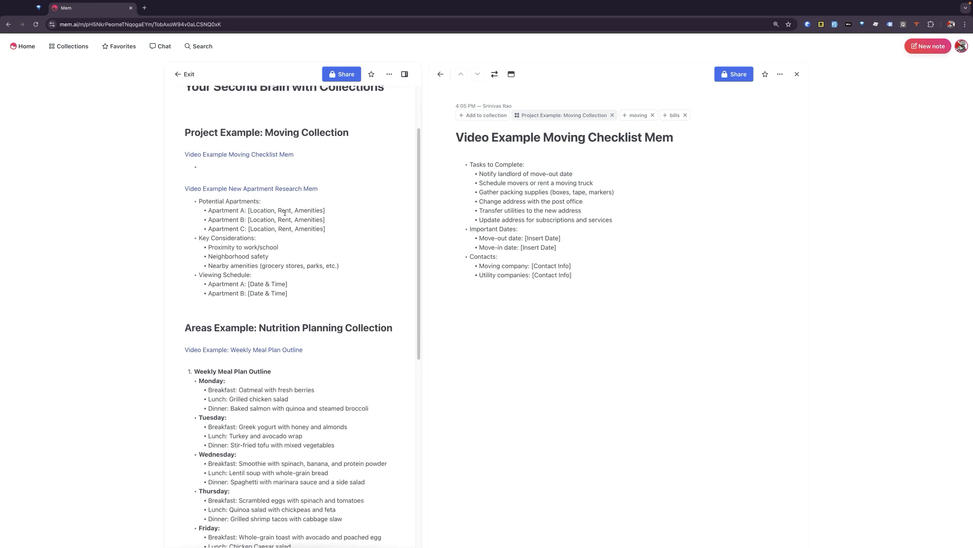
{"action": "left_click_drag", "start_coordinate": [304, 294], "coordinate": [185, 200]}
{"action": "key", "text": "super+c"}
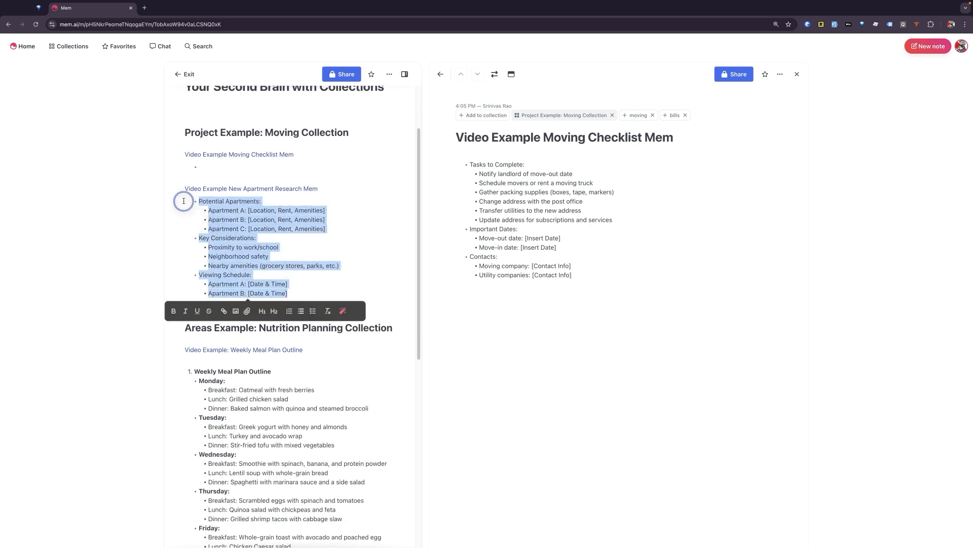
{"action": "key", "text": "BackSpace"}
Step: Open the linked "Video Example New Apartment Research Mem" note, make its title a heading, and paste the cut list below it
{"action": "left_click", "coordinate": [268, 190]}
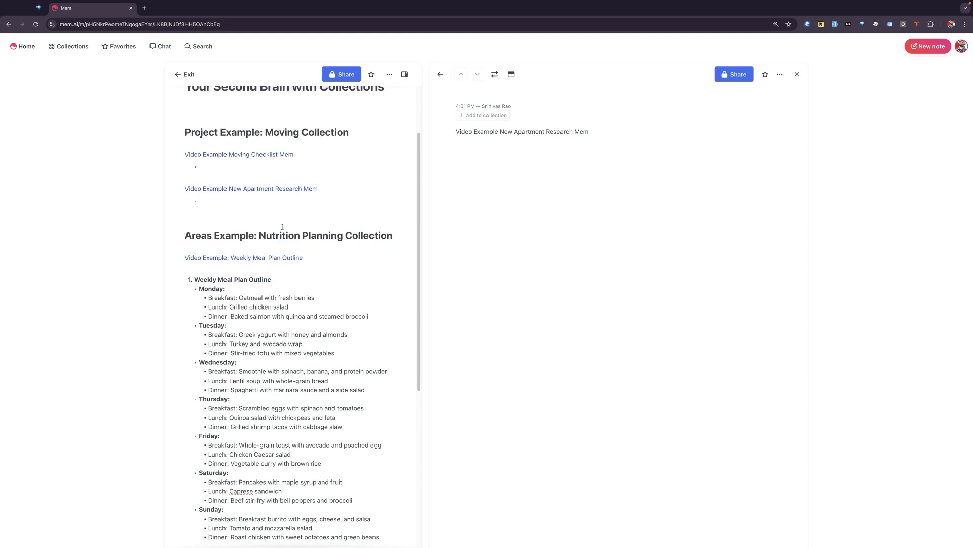
{"action": "triple_click", "coordinate": [505, 133]}
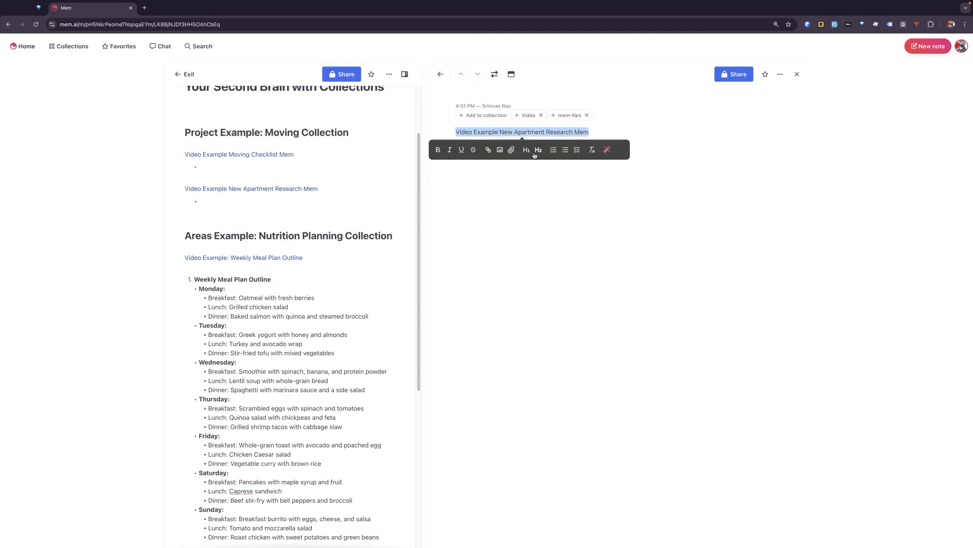
{"action": "left_click", "coordinate": [502, 213]}
{"action": "left_click", "coordinate": [738, 136]}
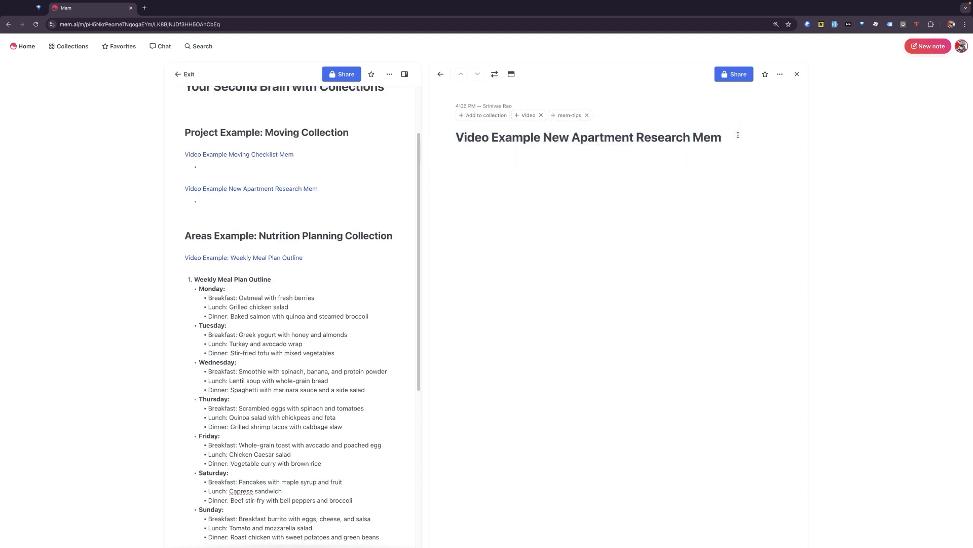
{"action": "key", "text": "Return"}
{"action": "key", "text": "super+v"}
Step: Add the new apartment research note to the "Project Example: Moving Collection" collection
{"action": "left_click", "coordinate": [479, 114]}
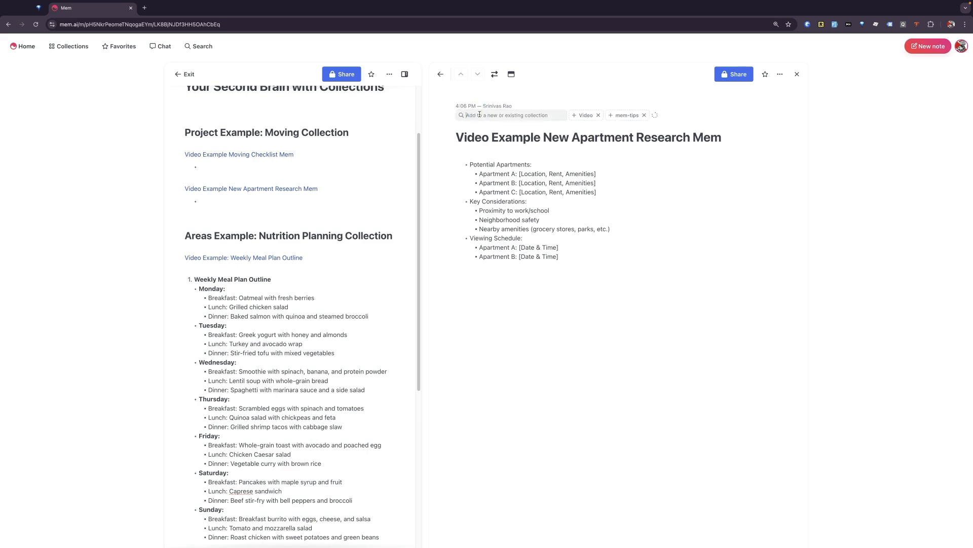
{"action": "type", "text": "mov"}
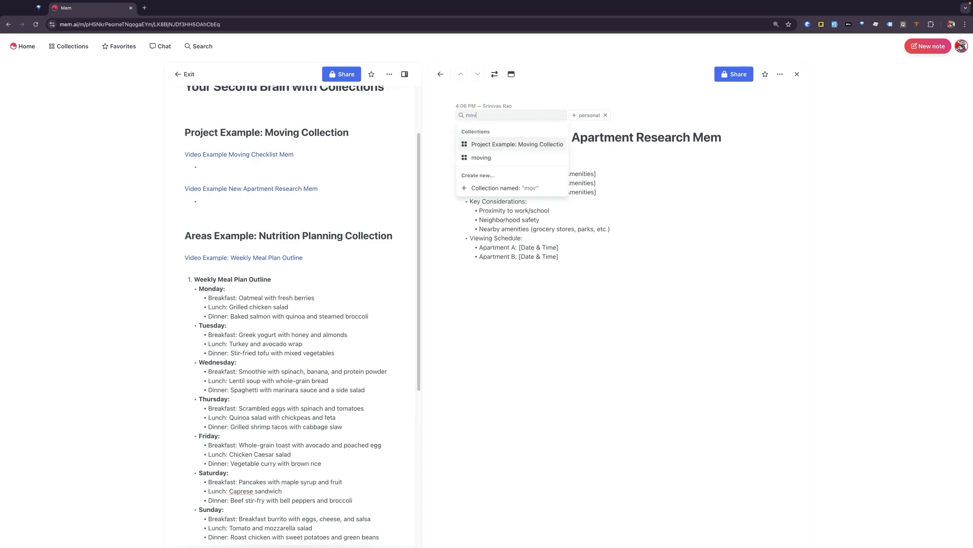
{"action": "left_click", "coordinate": [504, 145]}
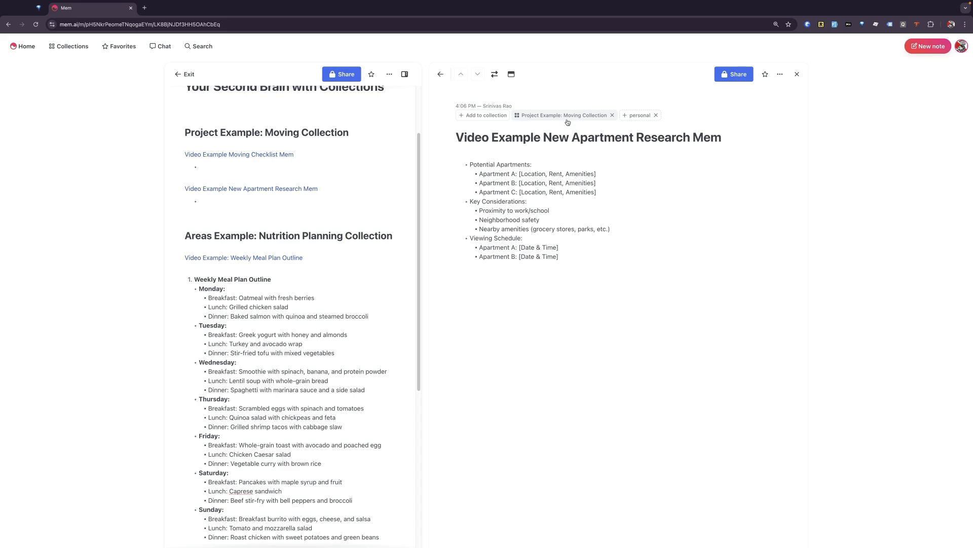
Step: Close the side note, open the "Project Example: Moving Collection" collection to check its notes, and go back
{"action": "left_click", "coordinate": [512, 76]}
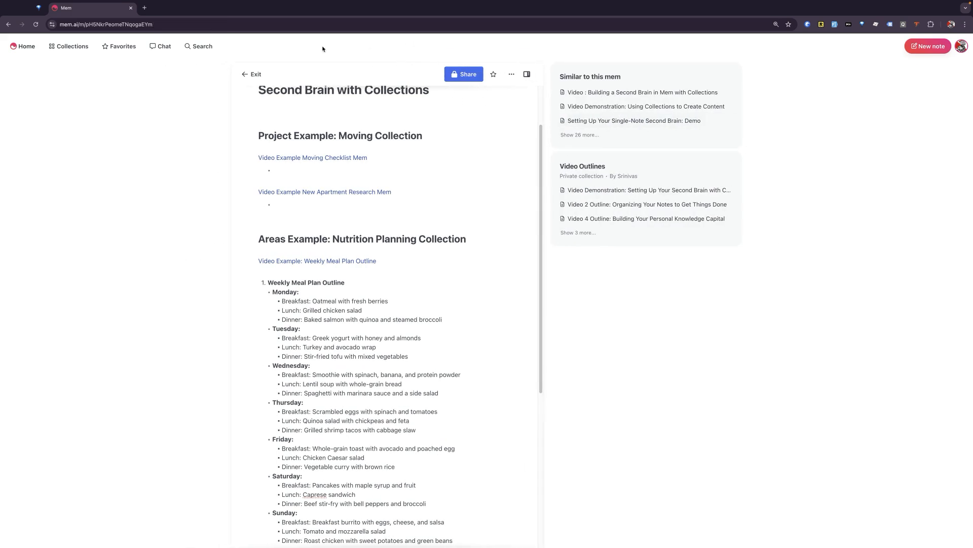
{"action": "left_click", "coordinate": [68, 46]}
{"action": "left_click", "coordinate": [373, 146]}
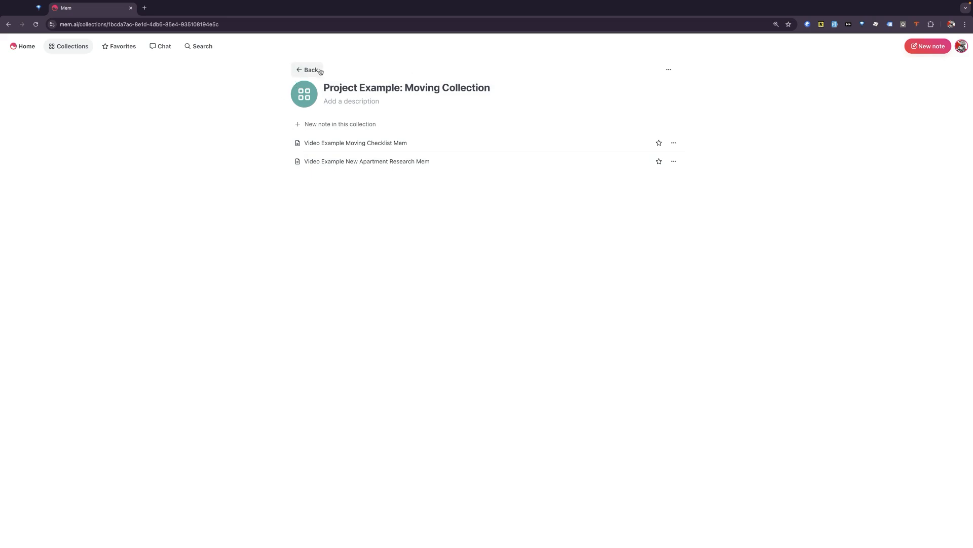
{"action": "left_click", "coordinate": [300, 70]}
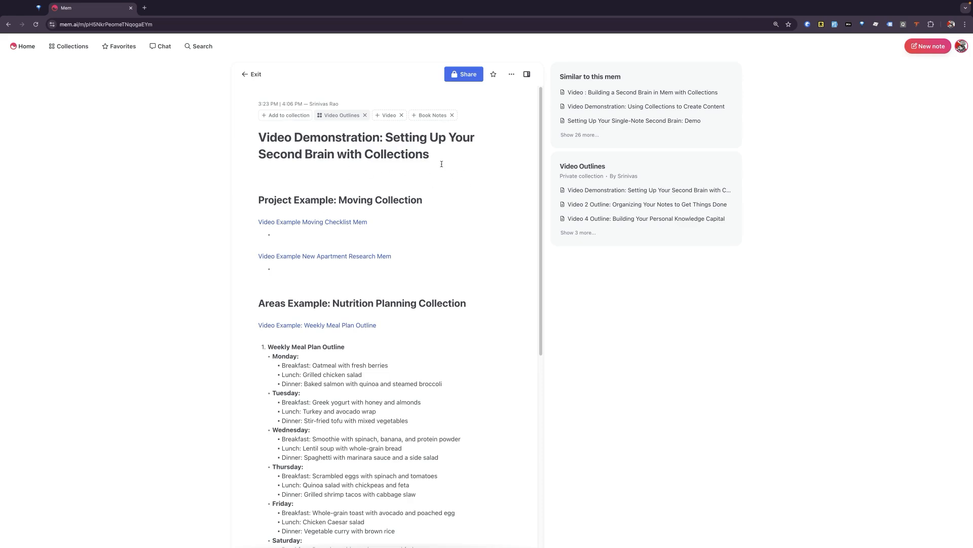
Step: Examine the notes in the outline note's "Video Outlines" collection beside the note, and close that view
{"action": "scroll", "coordinate": [439, 193], "scroll_direction": "down", "scroll_amount": 1}
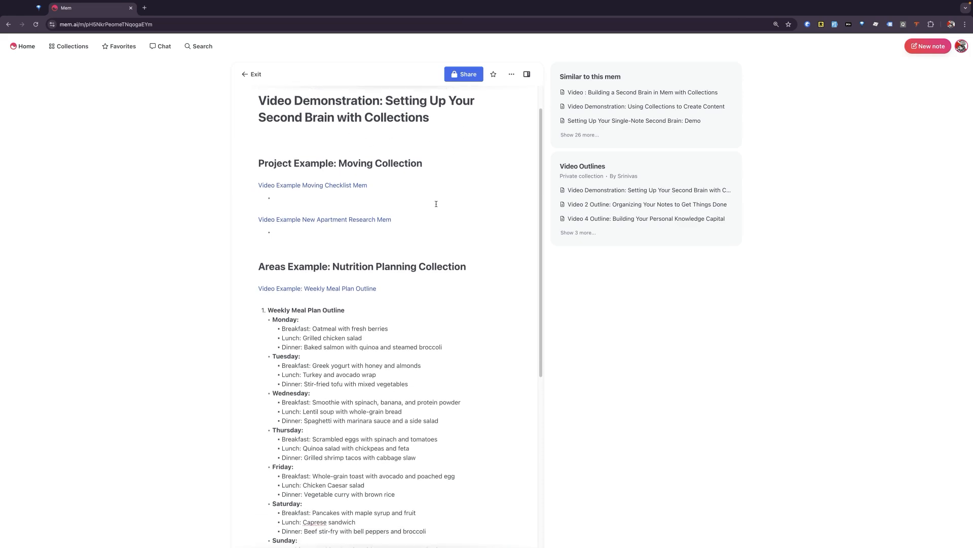
{"action": "scroll", "coordinate": [419, 212], "scroll_direction": "up", "scroll_amount": 1}
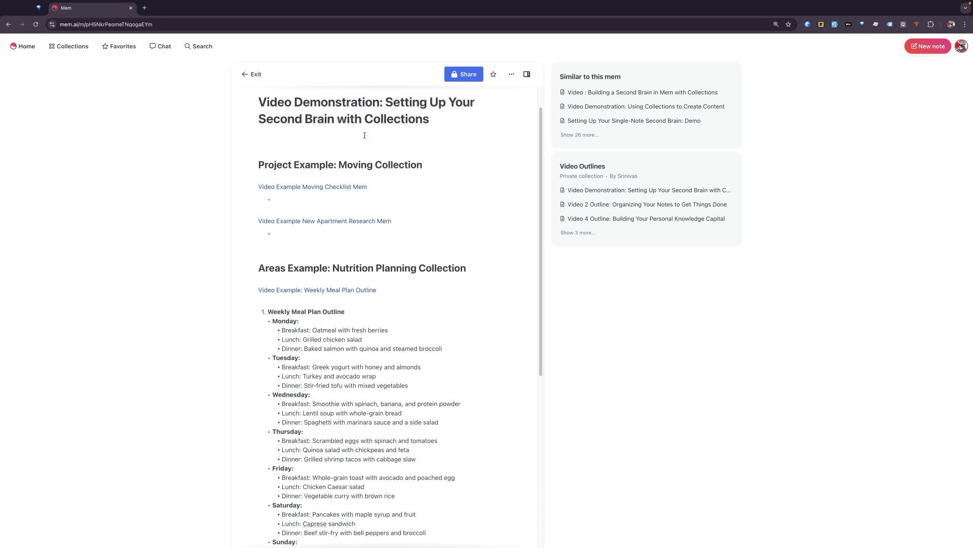
{"action": "scroll", "coordinate": [355, 135], "scroll_direction": "up", "scroll_amount": 1}
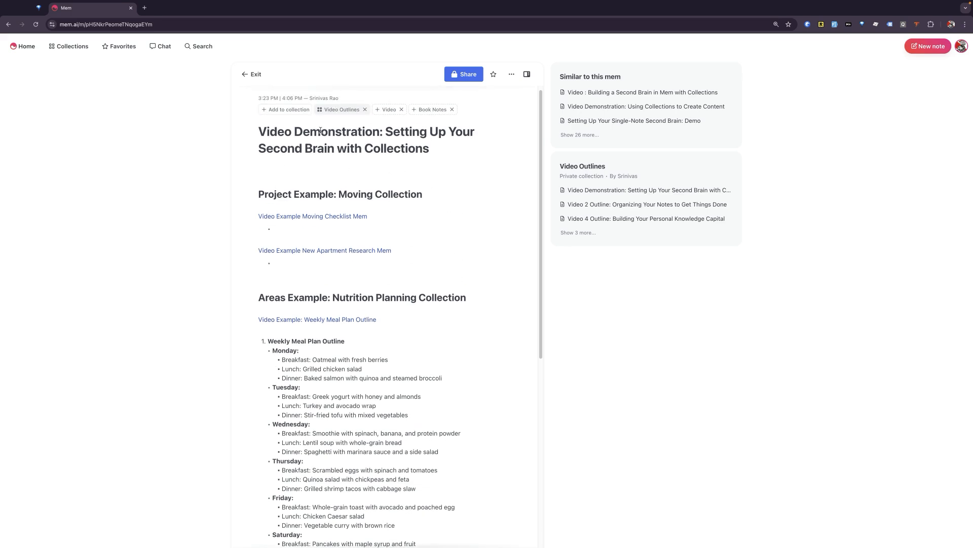
{"action": "mouse_move", "coordinate": [330, 112]}
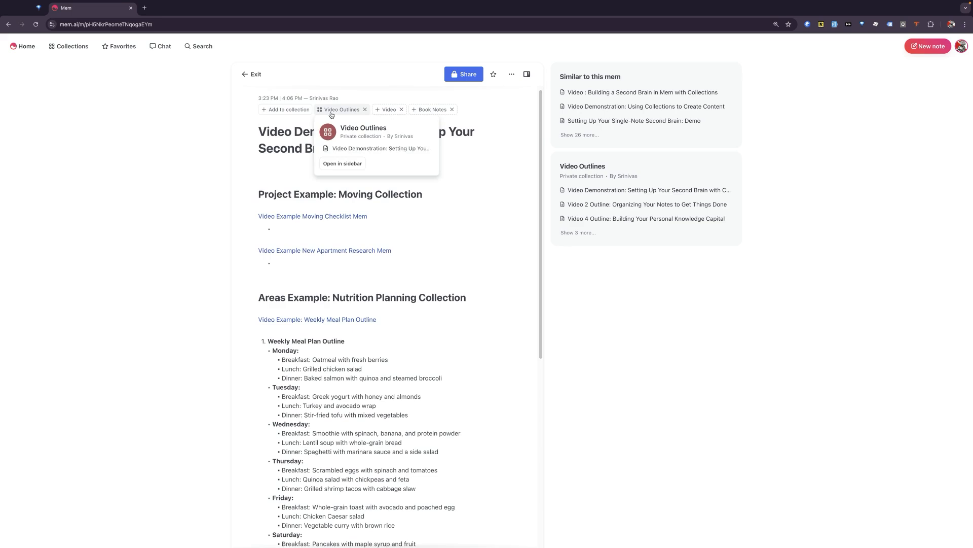
{"action": "left_click", "coordinate": [331, 114]}
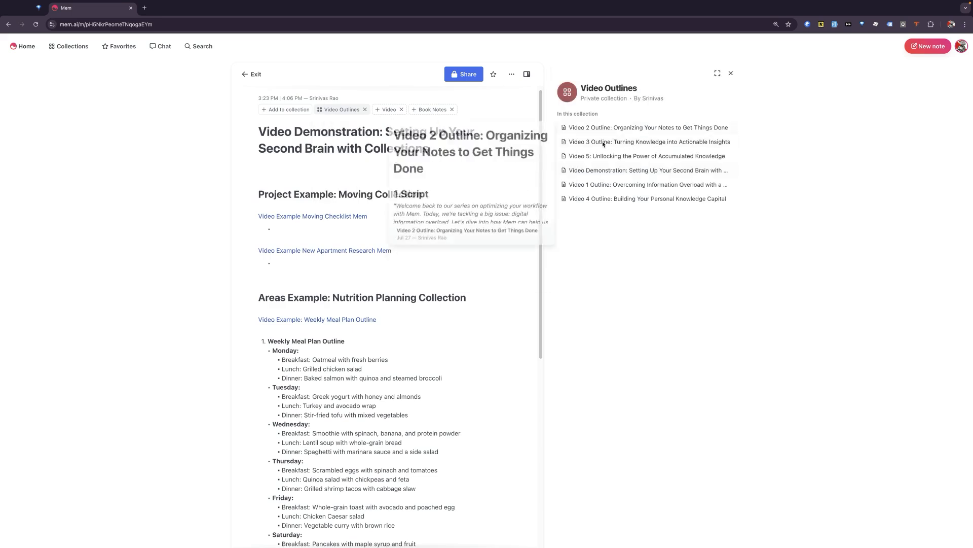
{"action": "left_click", "coordinate": [731, 73]}
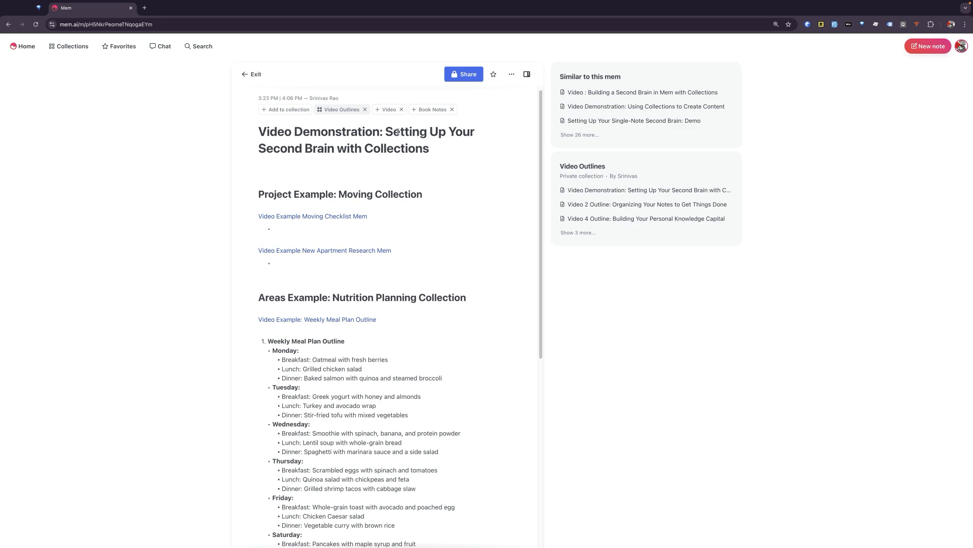
Step: Add the outline note to the suggested "Video" collection, browse that collection's notes, and close the view
{"action": "left_click", "coordinate": [389, 109]}
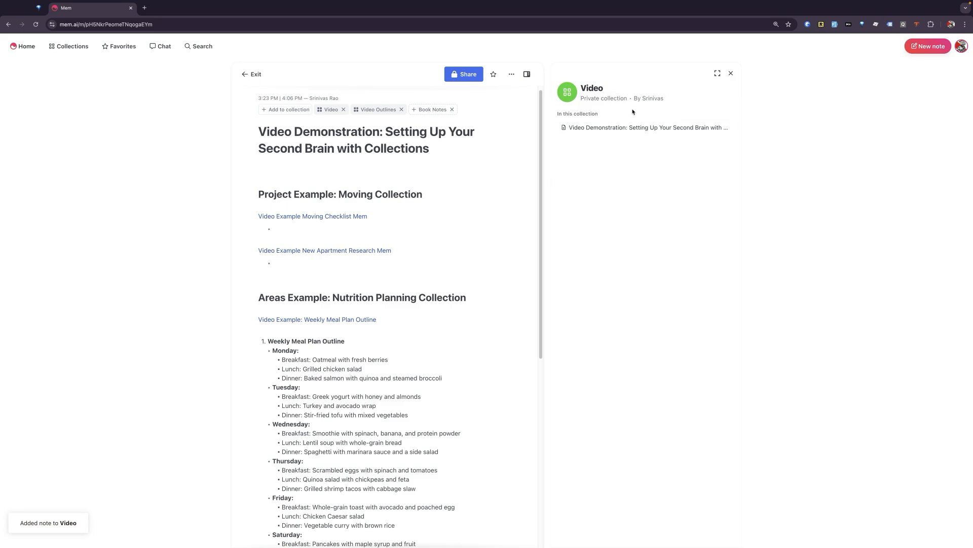
{"action": "scroll", "coordinate": [641, 261], "scroll_direction": "down", "scroll_amount": 10}
{"action": "scroll", "coordinate": [642, 262], "scroll_direction": "up", "scroll_amount": 10}
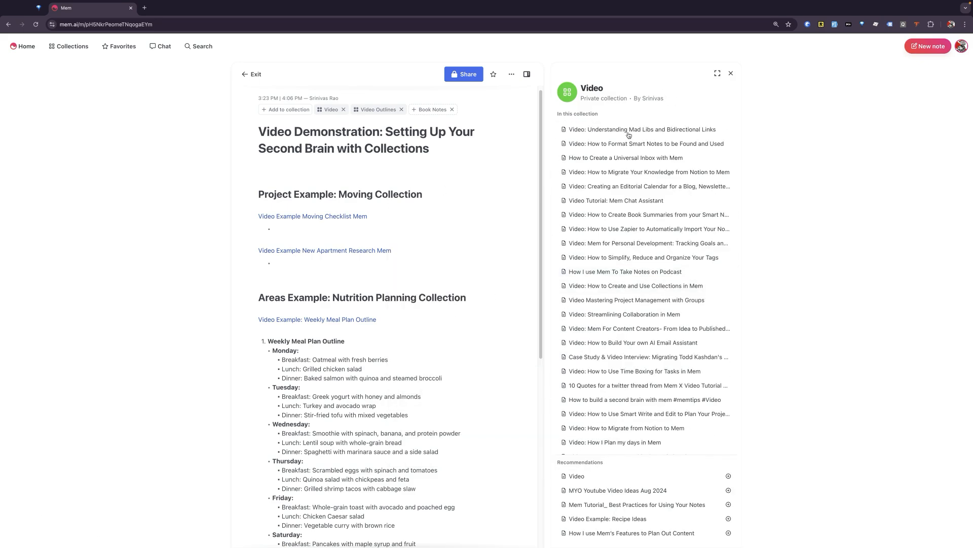
{"action": "mouse_move", "coordinate": [641, 134]}
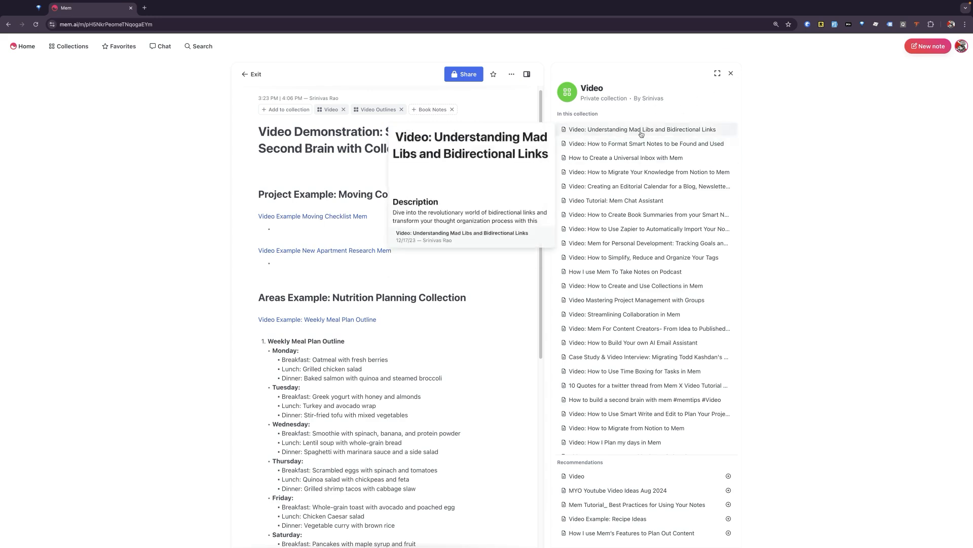
{"action": "left_click", "coordinate": [731, 73]}
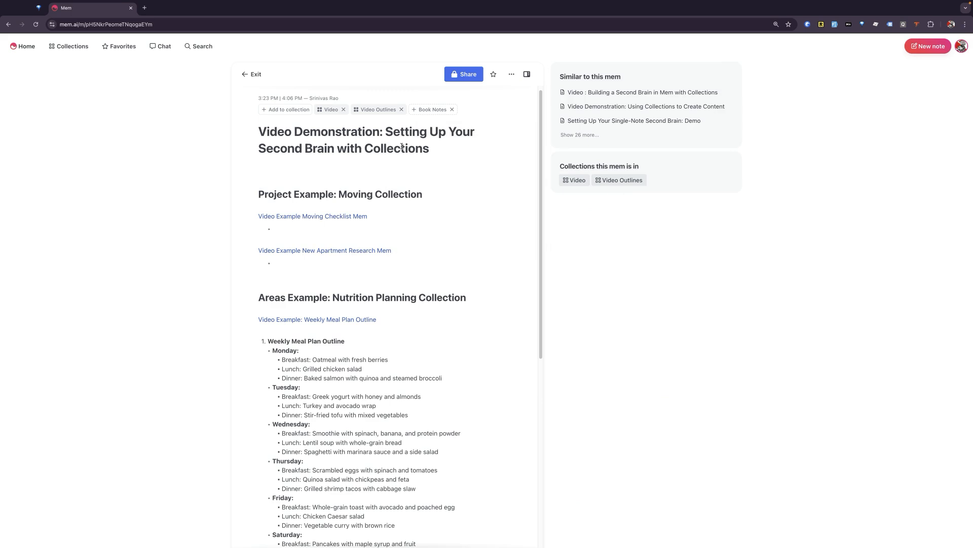
Step: Clear the heading formatting from "Areas Example: Nutrition Planning Collection" in the outline note and remove the extra space above it
{"action": "scroll", "coordinate": [355, 203], "scroll_direction": "down", "scroll_amount": 2}
{"action": "left_click", "coordinate": [321, 225]}
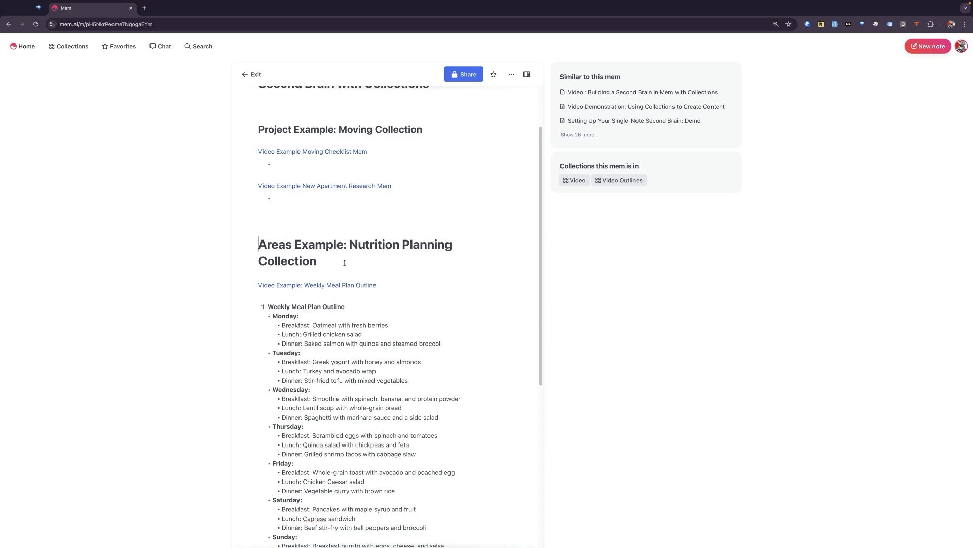
{"action": "triple_click", "coordinate": [318, 256]}
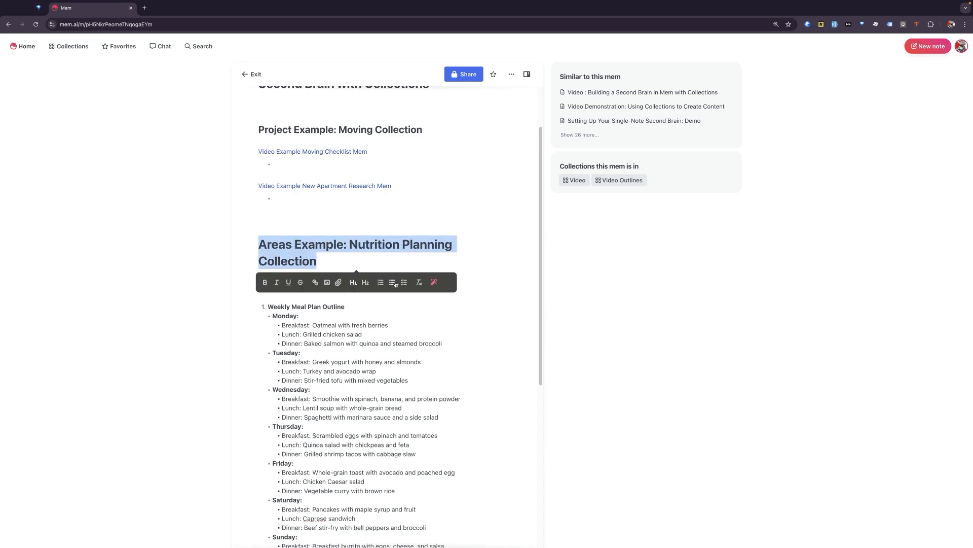
{"action": "left_click", "coordinate": [419, 282]}
{"action": "left_click", "coordinate": [266, 216]}
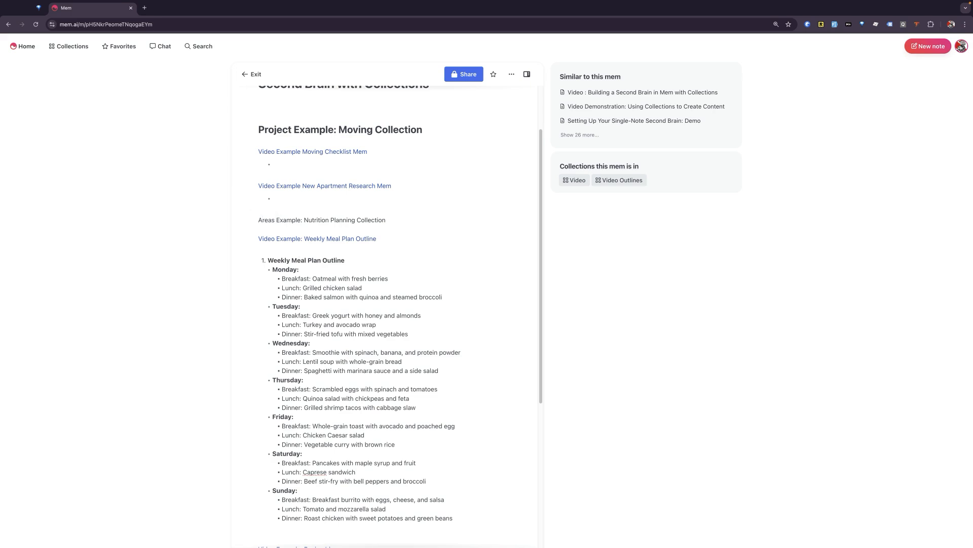
Step: Turn the "Areas Example: Nutrition Planning Collection" line into a tag that creates a new collection of that name, and preview it
{"action": "type", "text": "#"}
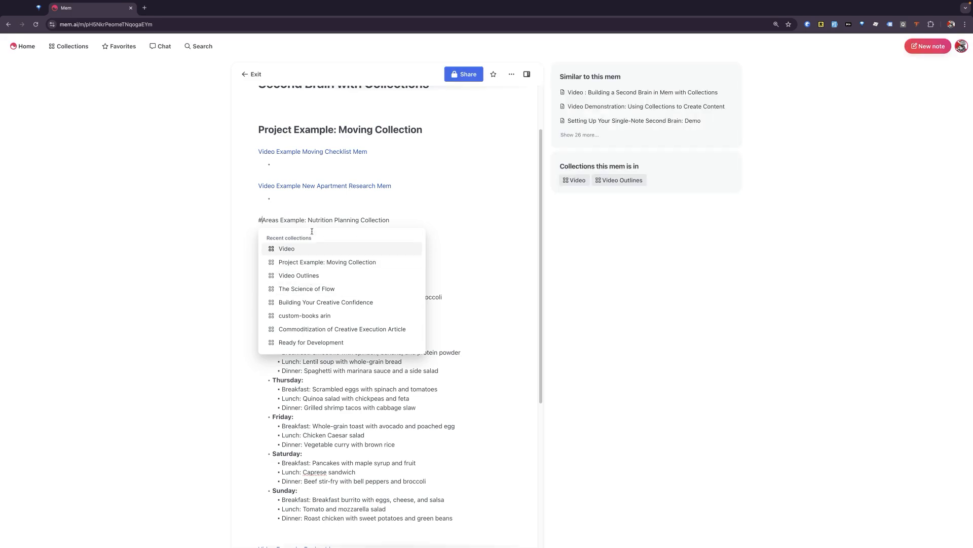
{"action": "left_click", "coordinate": [394, 222]}
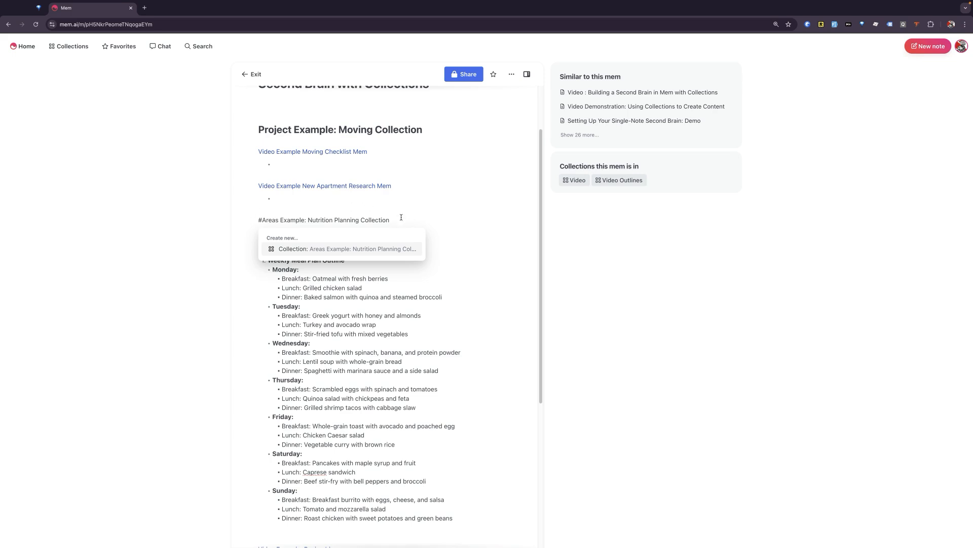
{"action": "left_click", "coordinate": [384, 248]}
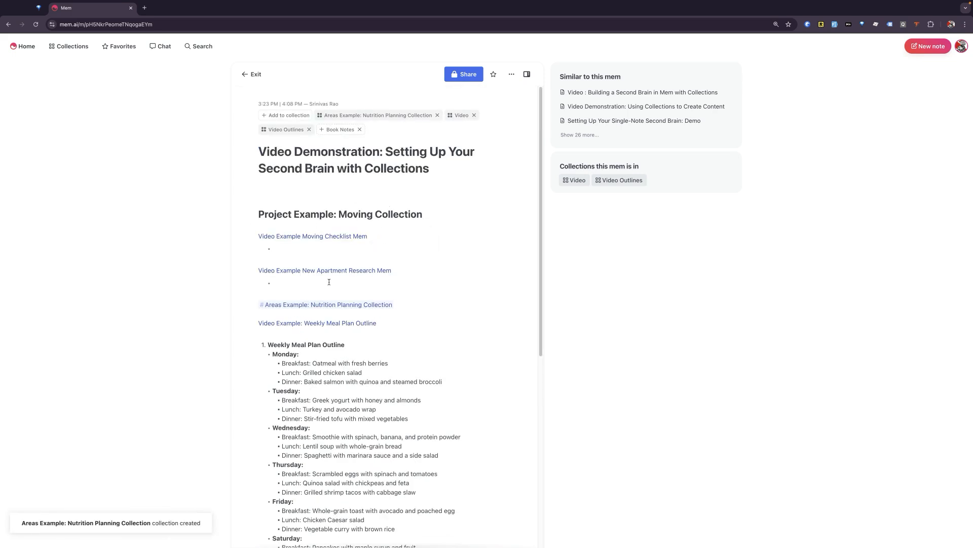
{"action": "scroll", "coordinate": [336, 295], "scroll_direction": "down", "scroll_amount": 1}
{"action": "mouse_move", "coordinate": [334, 289]}
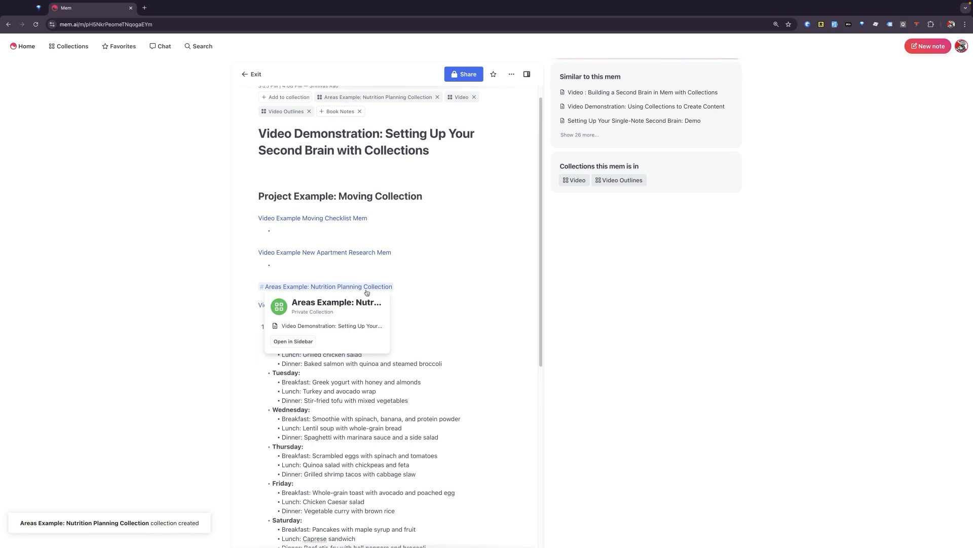
{"action": "scroll", "coordinate": [339, 293], "scroll_direction": "down", "scroll_amount": 1}
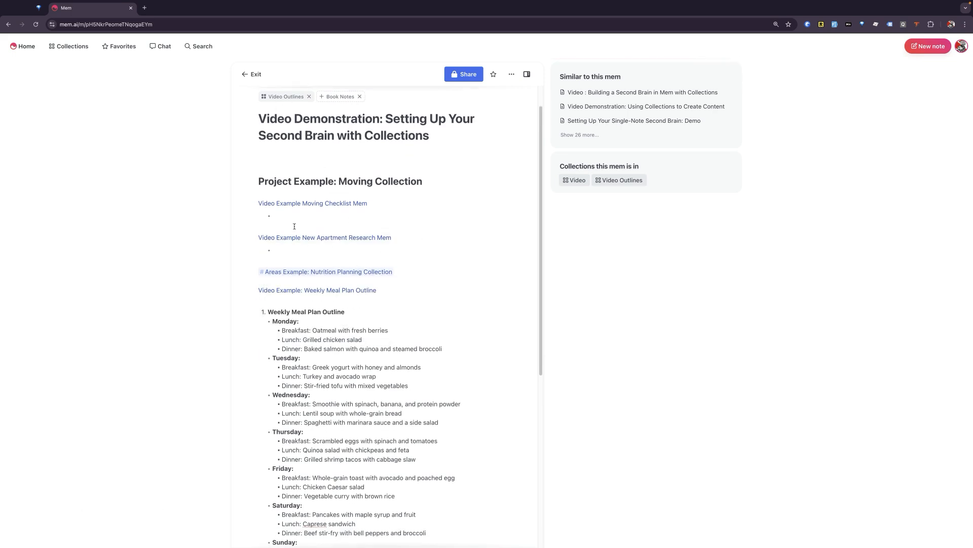
{"action": "mouse_move", "coordinate": [365, 273]}
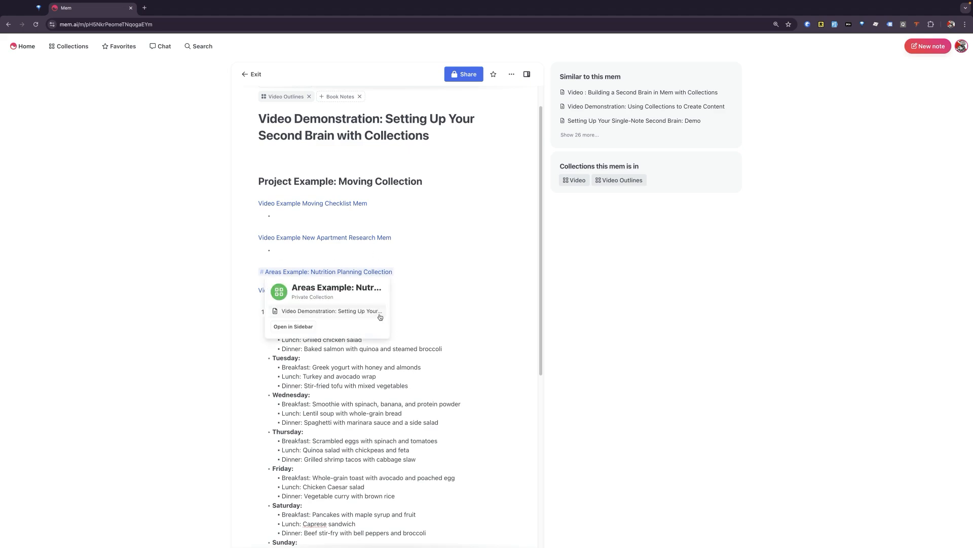
Step: Move the weekly meal plan into the linked "Video Example: Weekly Meal Plan Outline" note and add that note to "Areas Example: Nutrition Planning Collection"
{"action": "scroll", "coordinate": [413, 307], "scroll_direction": "down", "scroll_amount": 2}
{"action": "scroll", "coordinate": [413, 307], "scroll_direction": "down", "scroll_amount": 1}
{"action": "left_click_drag", "start_coordinate": [268, 229], "coordinate": [446, 487]}
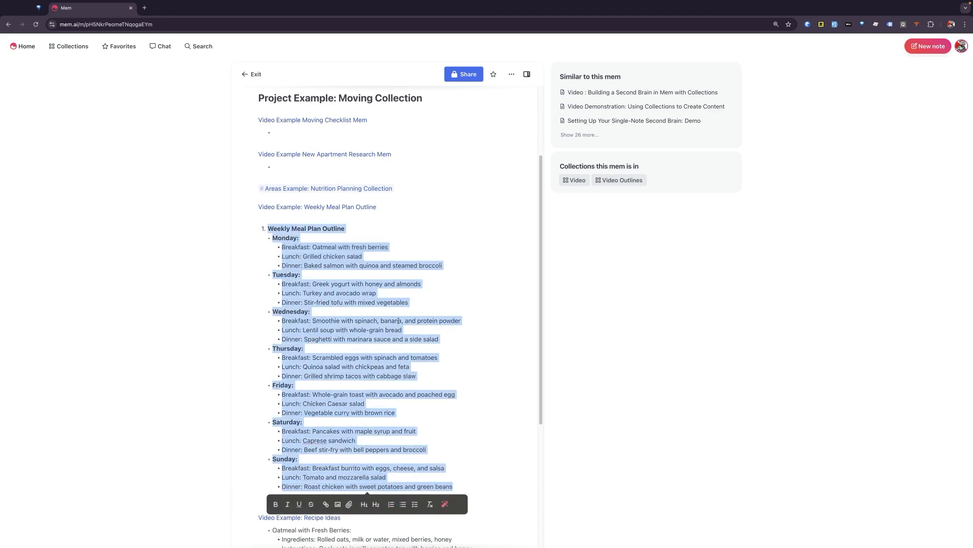
{"action": "key", "text": "super+x"}
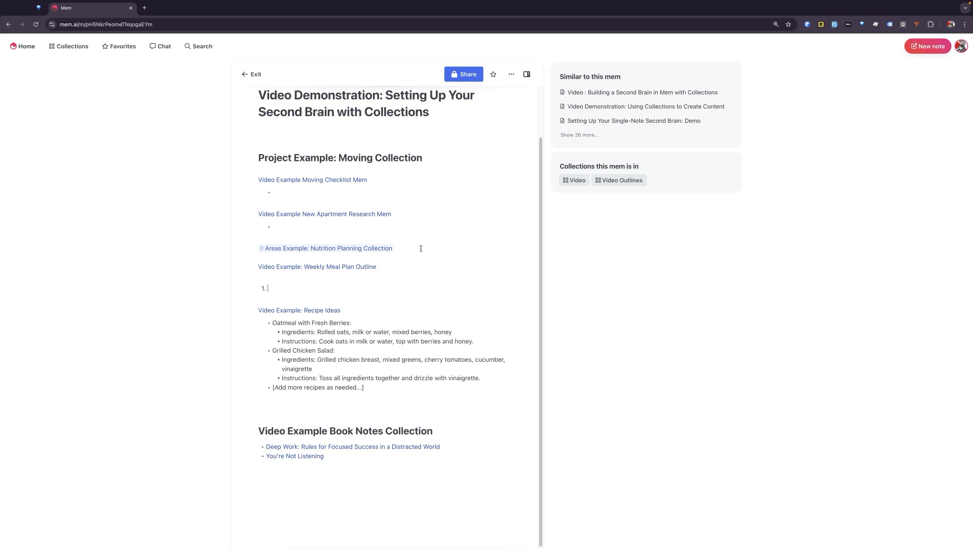
{"action": "left_click", "coordinate": [330, 268]}
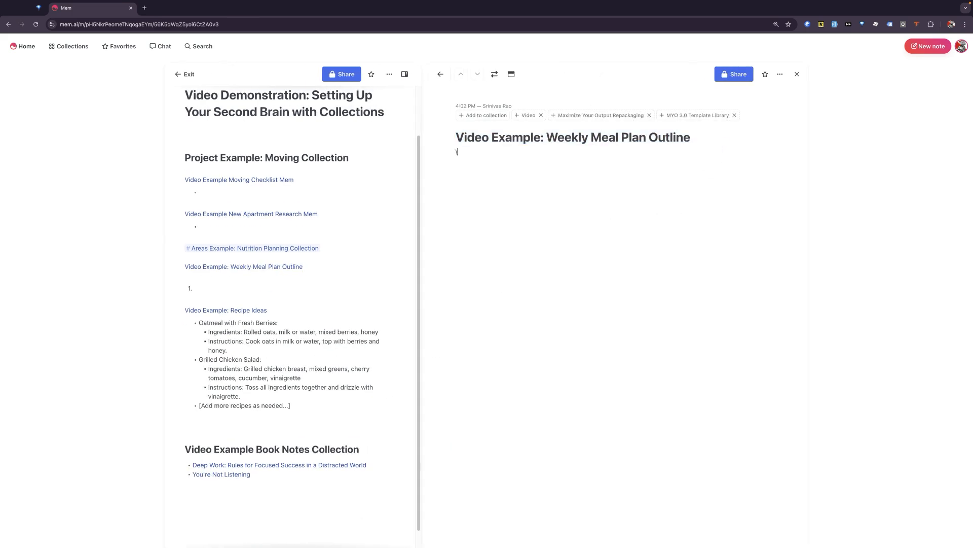
{"action": "key", "text": "super+v"}
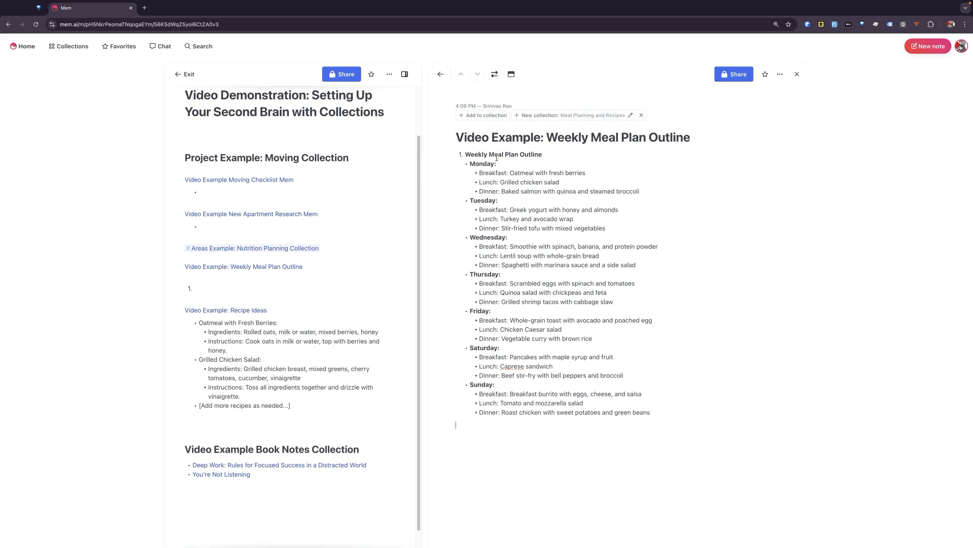
{"action": "left_click", "coordinate": [489, 116]}
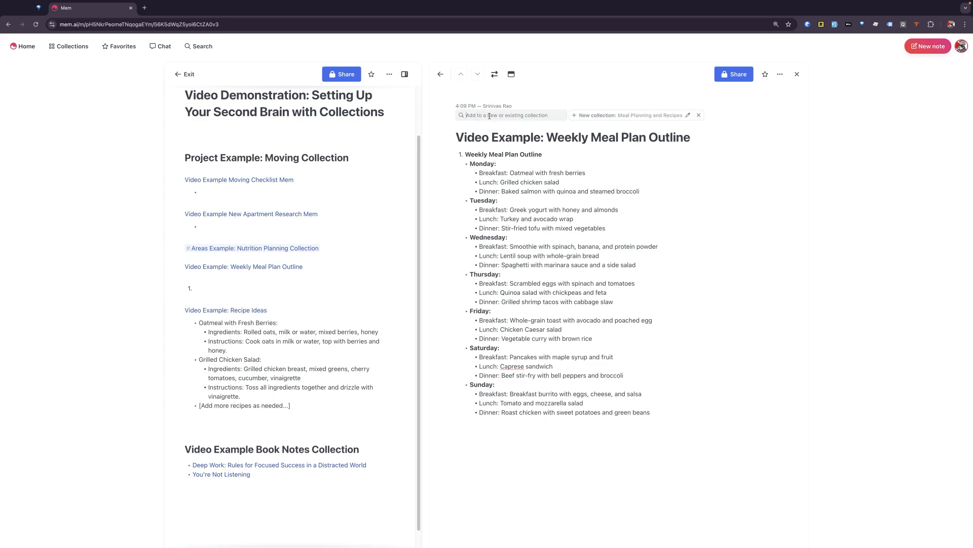
{"action": "left_click", "coordinate": [499, 147]}
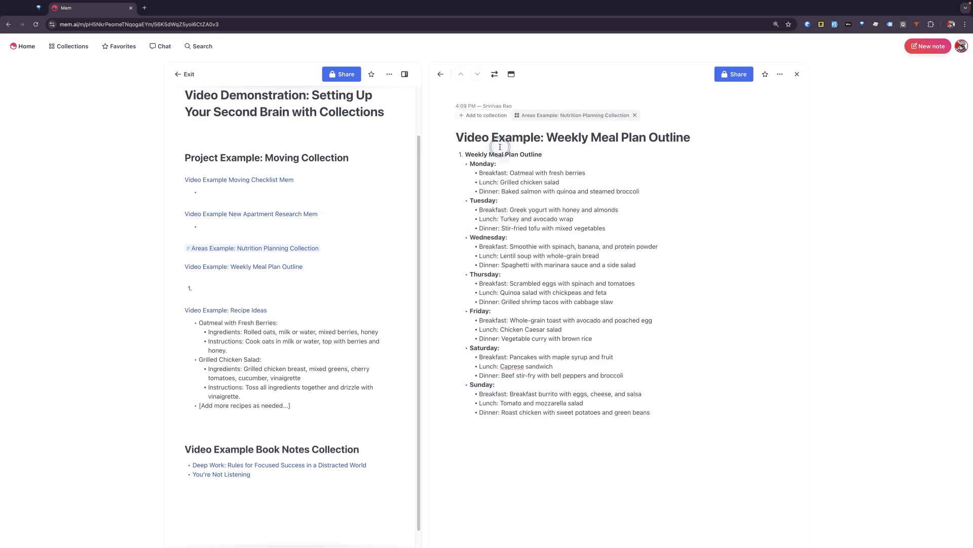
Step: Move the recipe list from the outline note into the linked "Video Example: Recipe Ideas" note, formatting that note's title as a heading
{"action": "scroll", "coordinate": [312, 293], "scroll_direction": "down", "scroll_amount": 1}
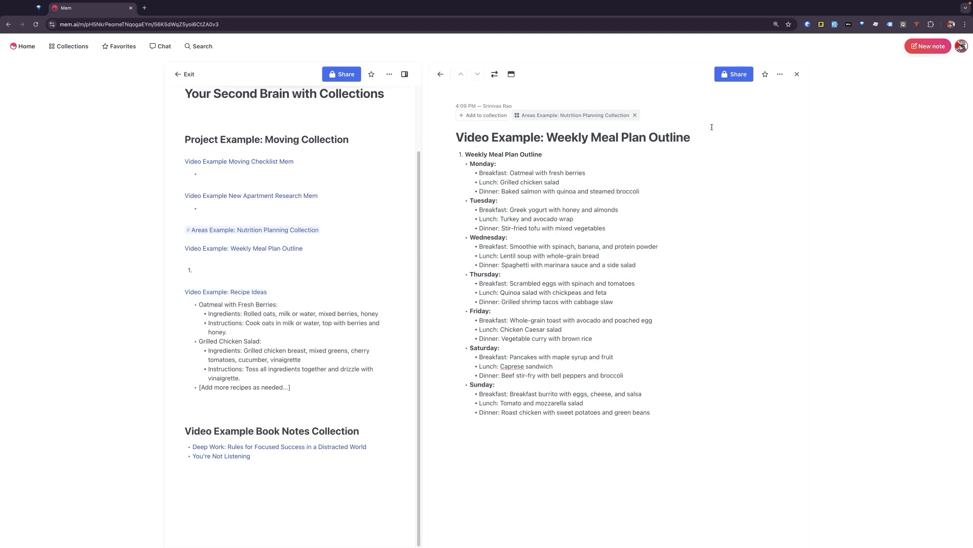
{"action": "left_click_drag", "start_coordinate": [298, 387], "coordinate": [172, 307]}
{"action": "key", "text": "super+c"}
{"action": "key", "text": "BackSpace"}
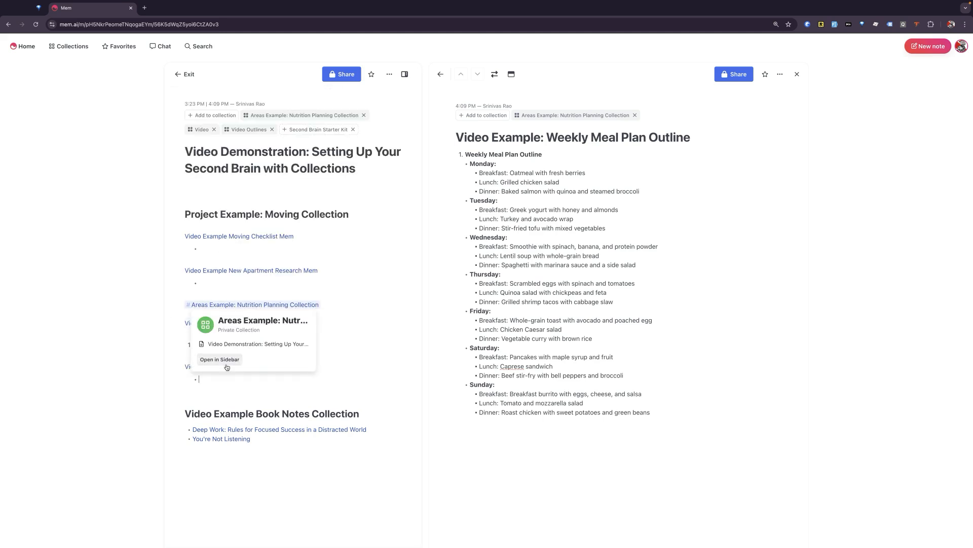
{"action": "left_click", "coordinate": [200, 366]}
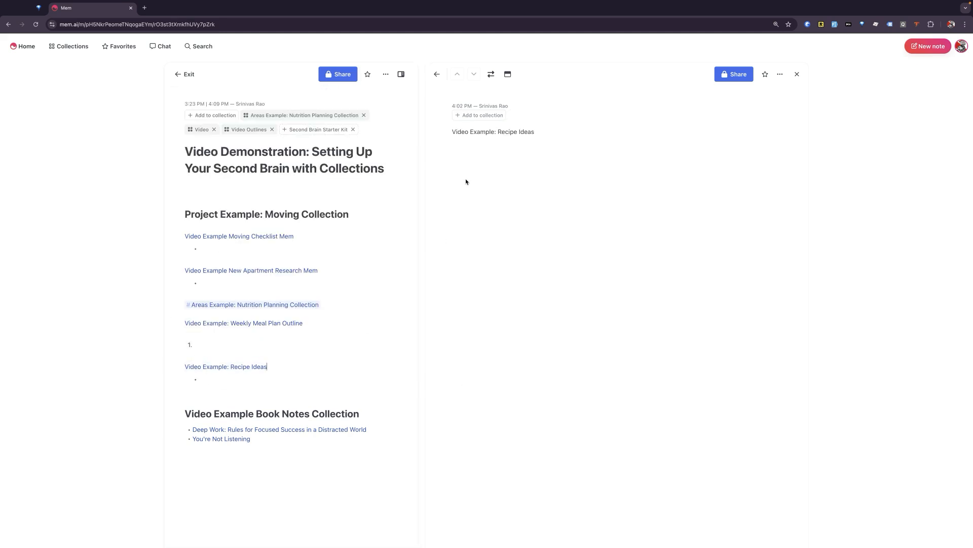
{"action": "triple_click", "coordinate": [507, 135]}
{"action": "left_click", "coordinate": [535, 158]}
{"action": "left_click", "coordinate": [625, 128]}
{"action": "key", "text": "super+v"}
Step: Hide a suggested collection, add the "Video Example: Recipe Ideas" note to "Areas Example: Nutrition Planning Collection", and close it
{"action": "left_click", "coordinate": [541, 115]}
{"action": "left_click", "coordinate": [489, 115]}
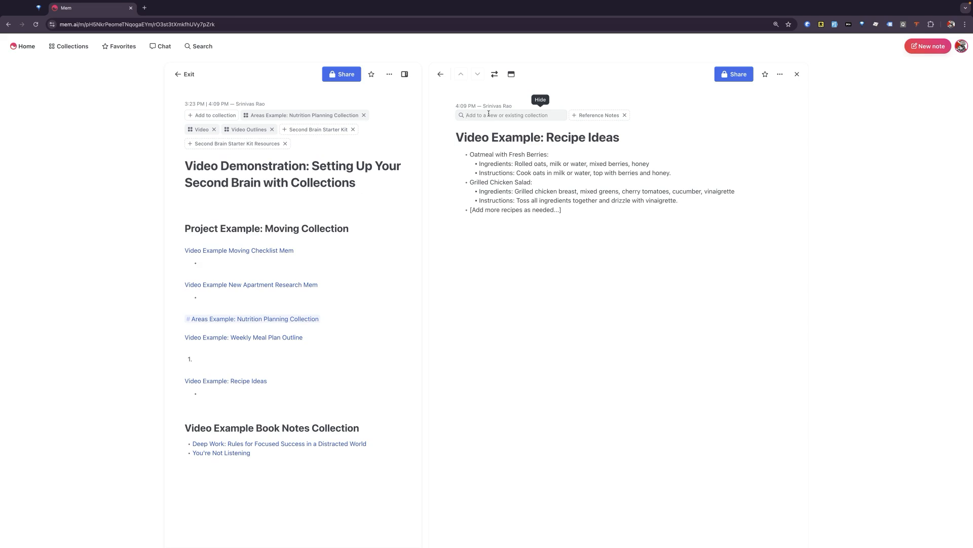
{"action": "left_click", "coordinate": [489, 114]}
{"action": "type", "text": "are"}
{"action": "left_click", "coordinate": [532, 148]}
{"action": "key", "text": "Escape"}
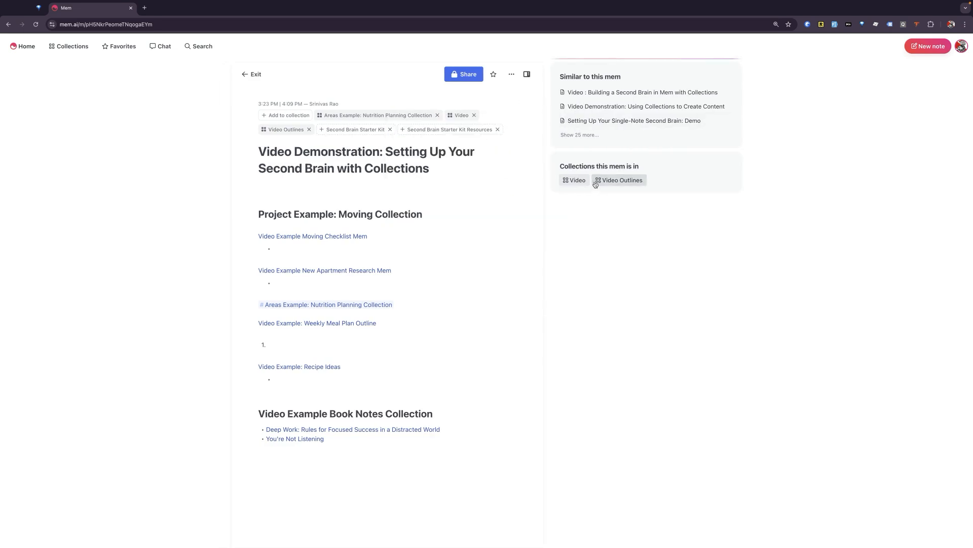
Step: Check the notes in "Areas Example: Nutrition Planning Collection" in full view and reopen the outline note from there
{"action": "left_click", "coordinate": [378, 115]}
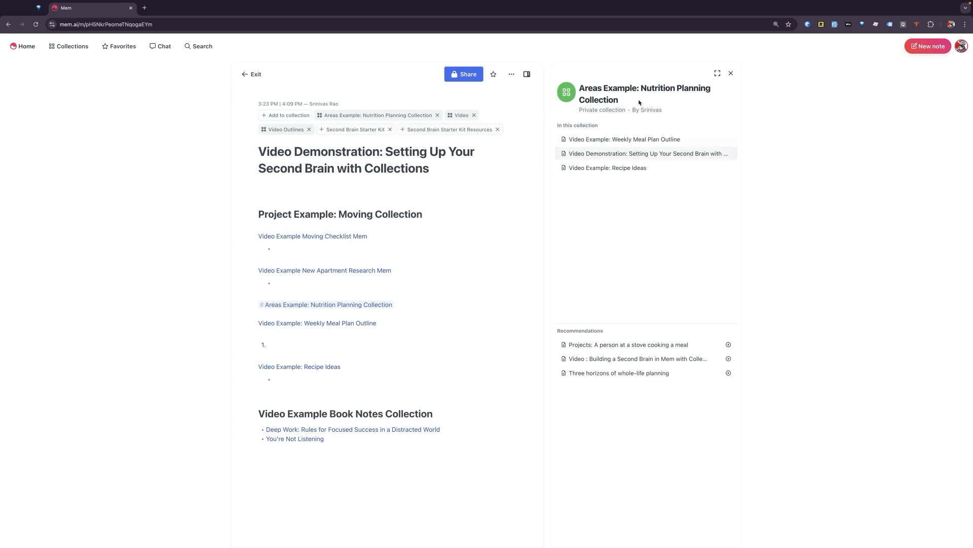
{"action": "left_click", "coordinate": [718, 73]}
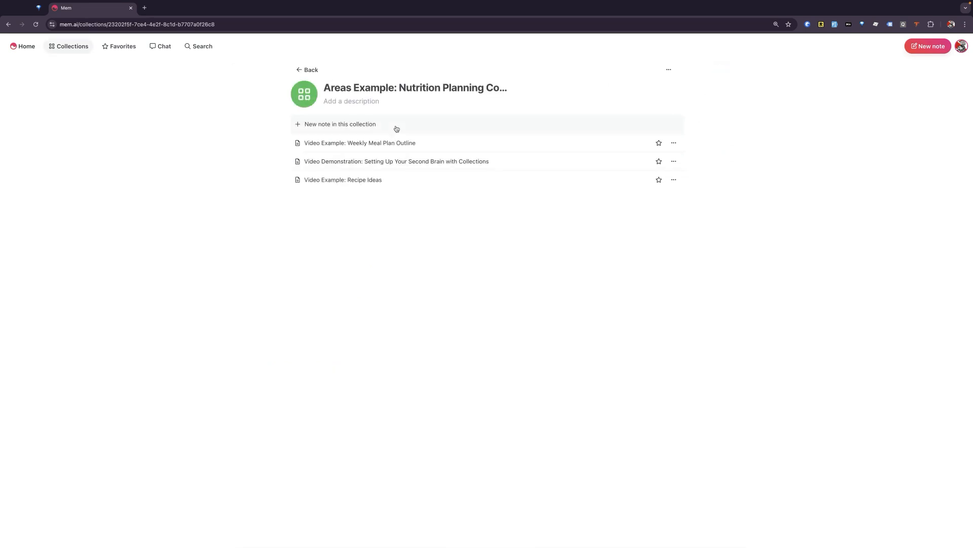
{"action": "left_click", "coordinate": [431, 161]}
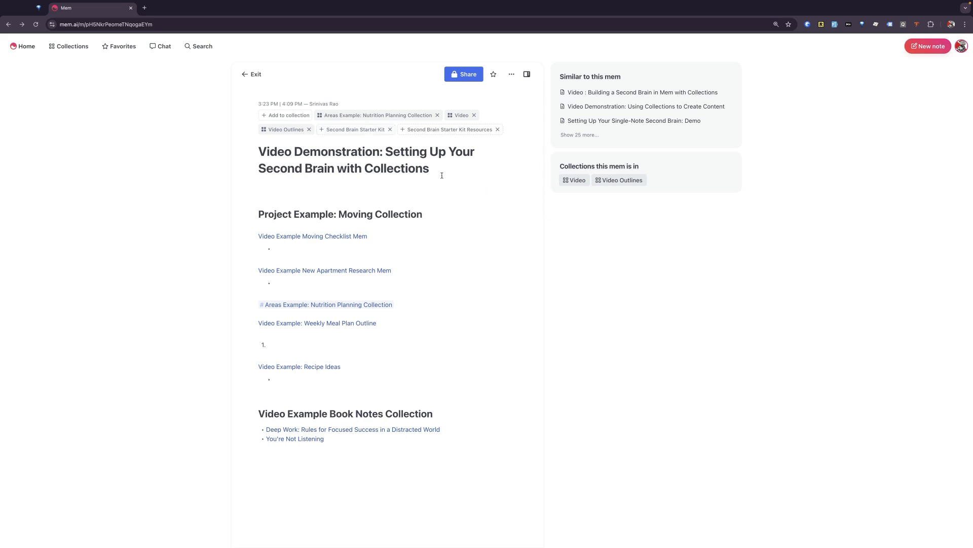
Step: Remove the empty list items under the meal plan and recipe links, and copy the "Video Example Book Notes Collection" heading
{"action": "left_click", "coordinate": [341, 249]}
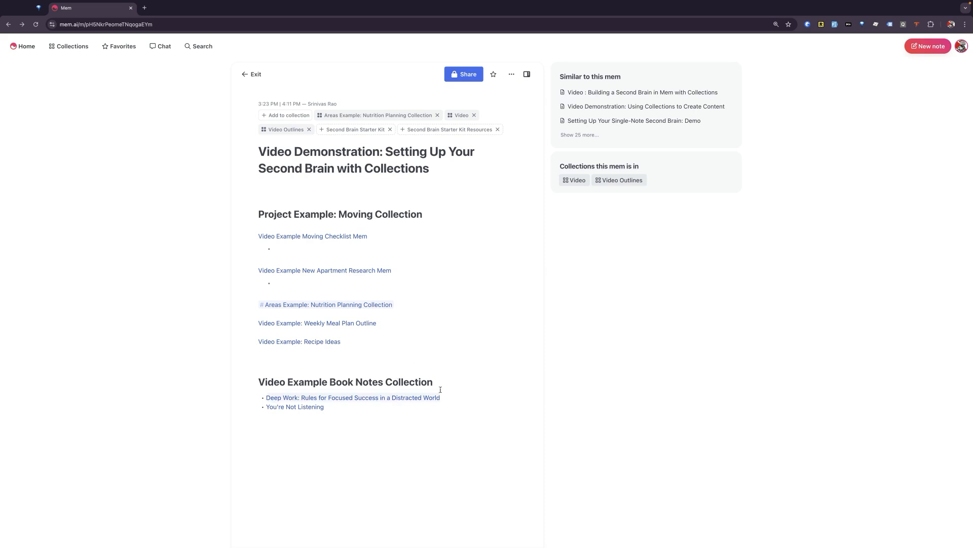
{"action": "triple_click", "coordinate": [368, 379]}
{"action": "key", "text": "ctrl+c"}
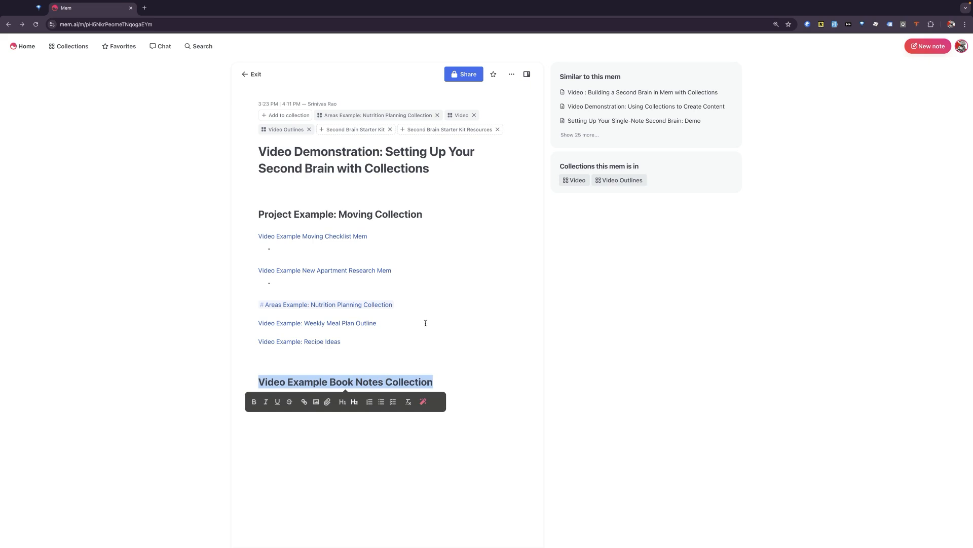
{"action": "left_click", "coordinate": [389, 289]}
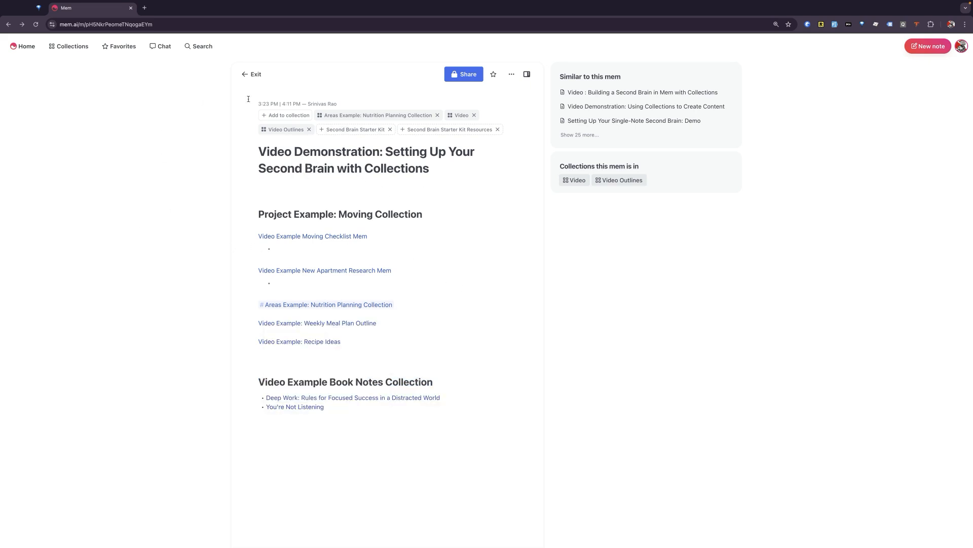
Step: Create a new collection named "Video Example Book Notes Collection" and return to the collections list
{"action": "left_click", "coordinate": [71, 47]}
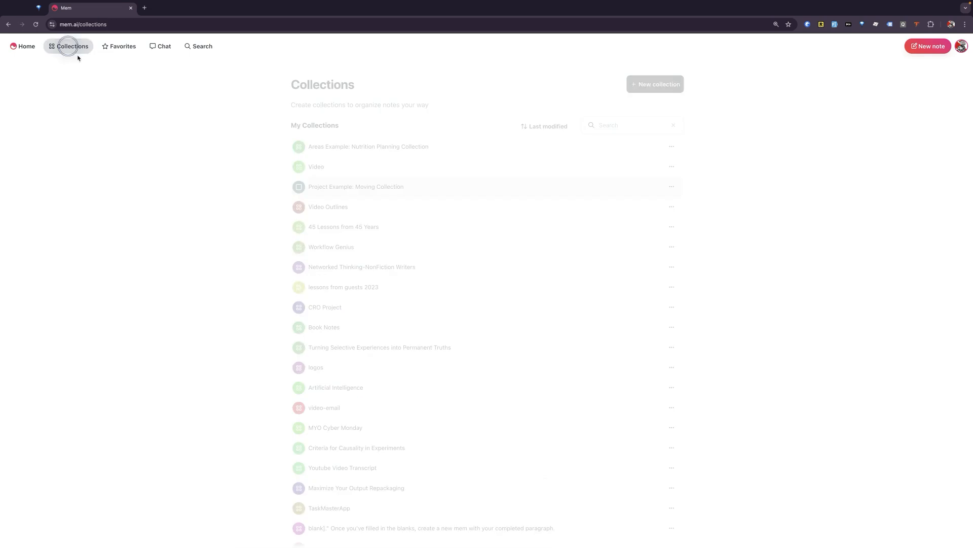
{"action": "left_click", "coordinate": [640, 85]}
{"action": "left_click", "coordinate": [345, 89]}
{"action": "key", "text": "ctrl+v"}
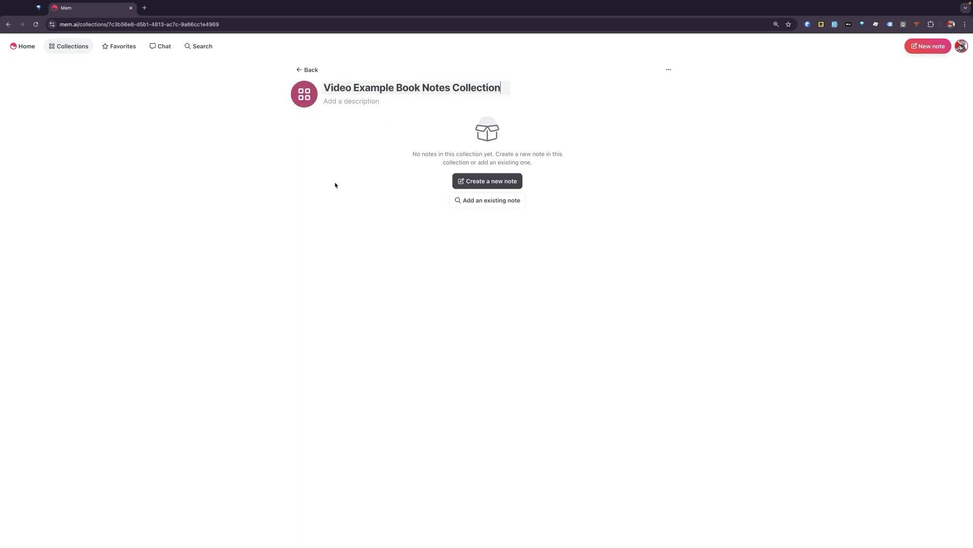
{"action": "left_click", "coordinate": [305, 69]}
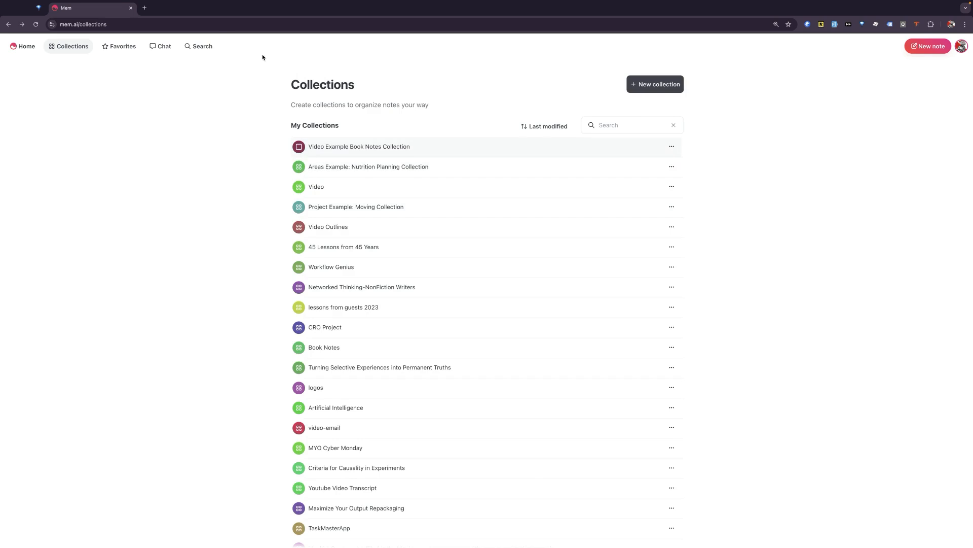
Step: Reopen the outline note and add its linked "Deep Work: Rules for Focused Success in a Distracted World" note to "Video Example Book Notes Collection"
{"action": "left_click", "coordinate": [203, 47]}
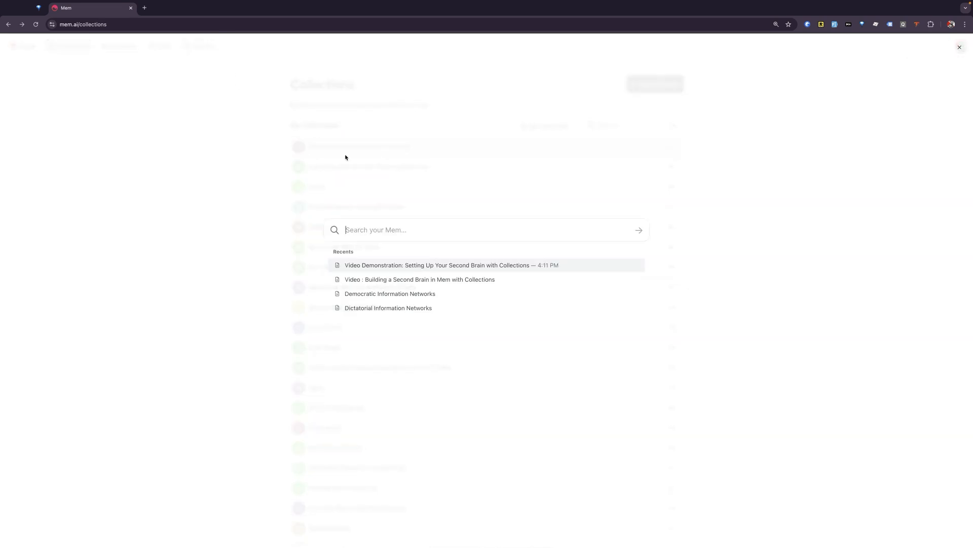
{"action": "left_click", "coordinate": [380, 264]}
{"action": "left_click", "coordinate": [391, 399]}
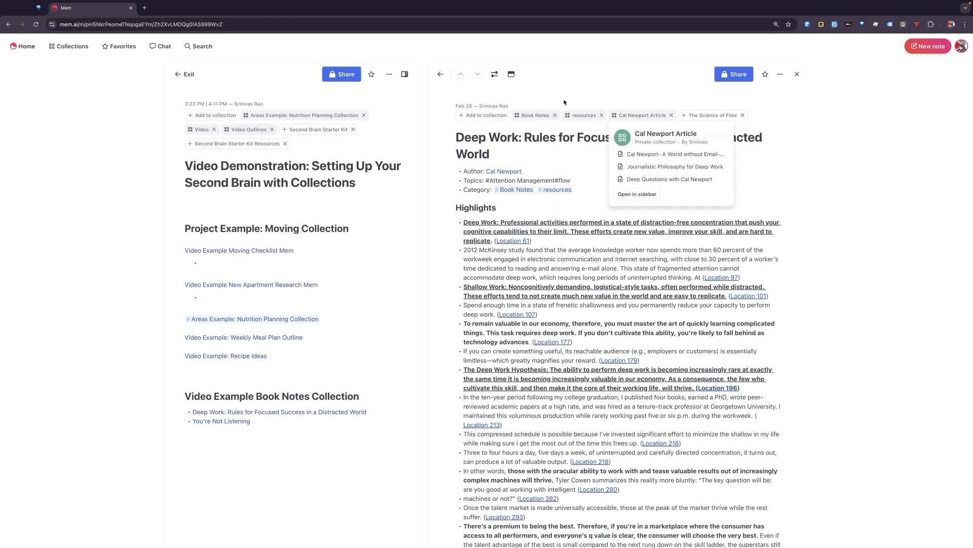
{"action": "mouse_move", "coordinate": [549, 117]}
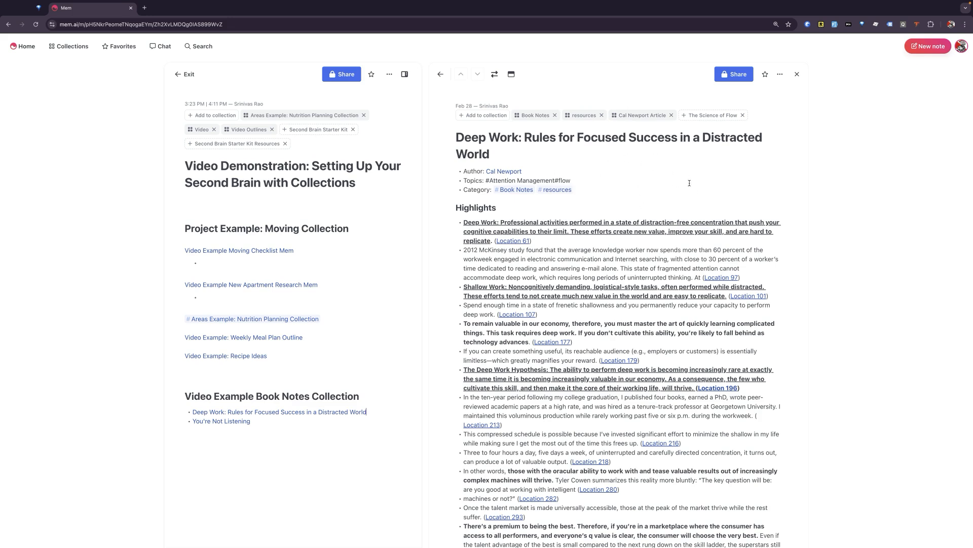
{"action": "left_click", "coordinate": [494, 115]}
{"action": "left_click", "coordinate": [503, 141]}
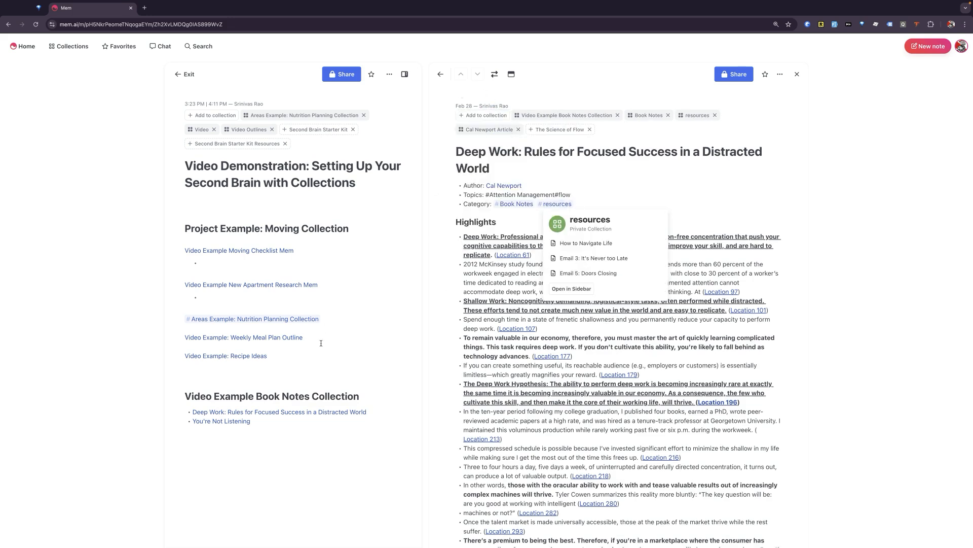
Step: Add the linked "You're Not Listening" note to "Video Example Book Notes Collection" and close the side note
{"action": "left_click", "coordinate": [223, 421]}
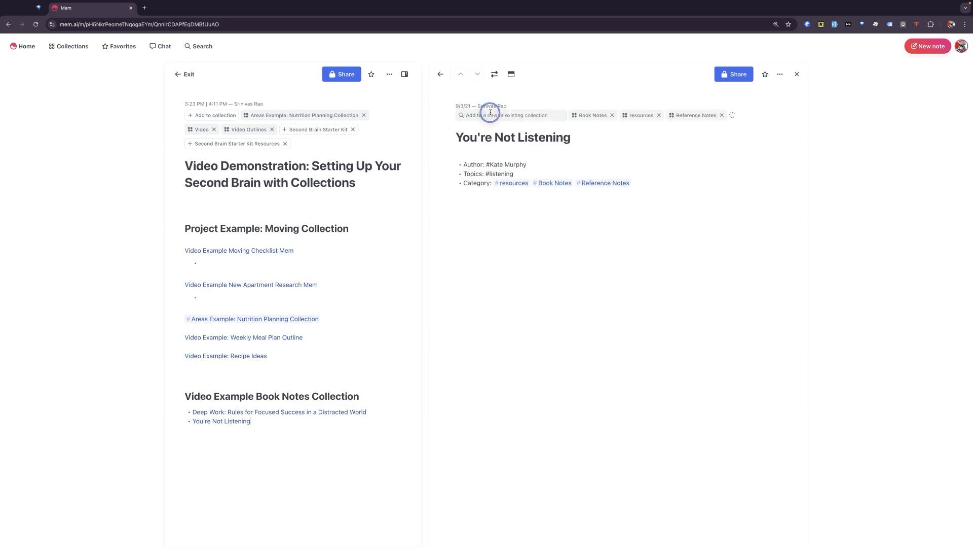
{"action": "left_click", "coordinate": [486, 115]}
{"action": "type", "text": "vi"}
{"action": "left_click", "coordinate": [539, 145]}
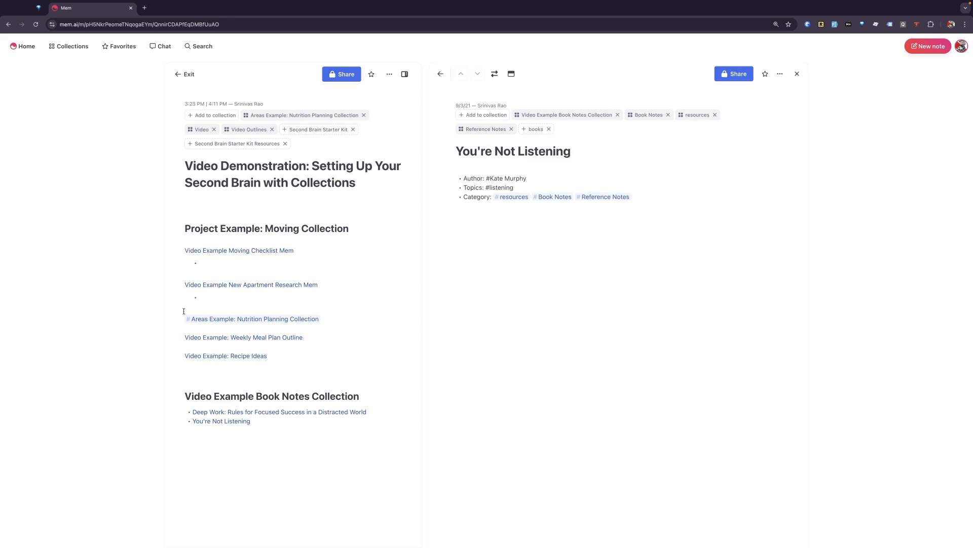
{"action": "left_click", "coordinate": [797, 74]}
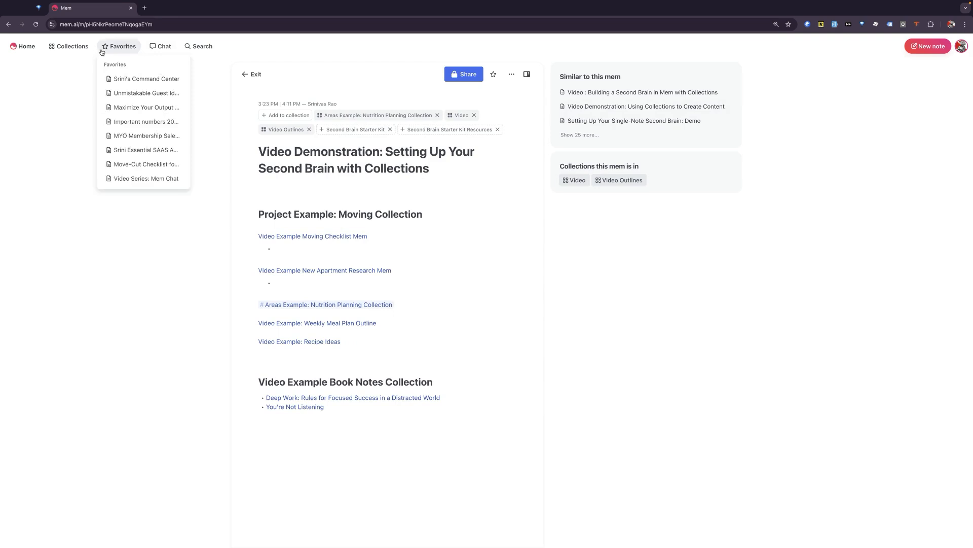
Step: Check the notes in "Video Example Book Notes Collection" and return to the outline note through the recent notes
{"action": "left_click", "coordinate": [71, 46]}
{"action": "left_click", "coordinate": [361, 143]}
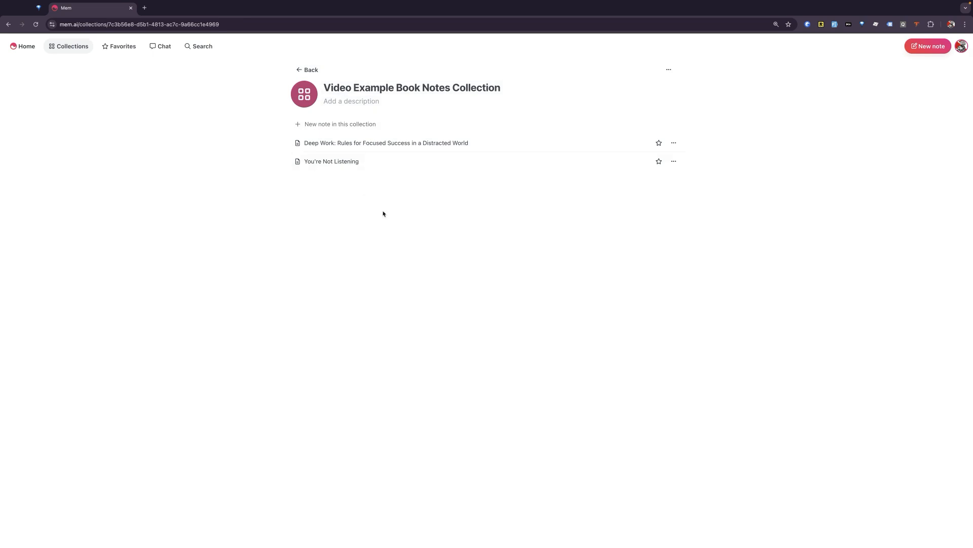
{"action": "left_click", "coordinate": [308, 70]}
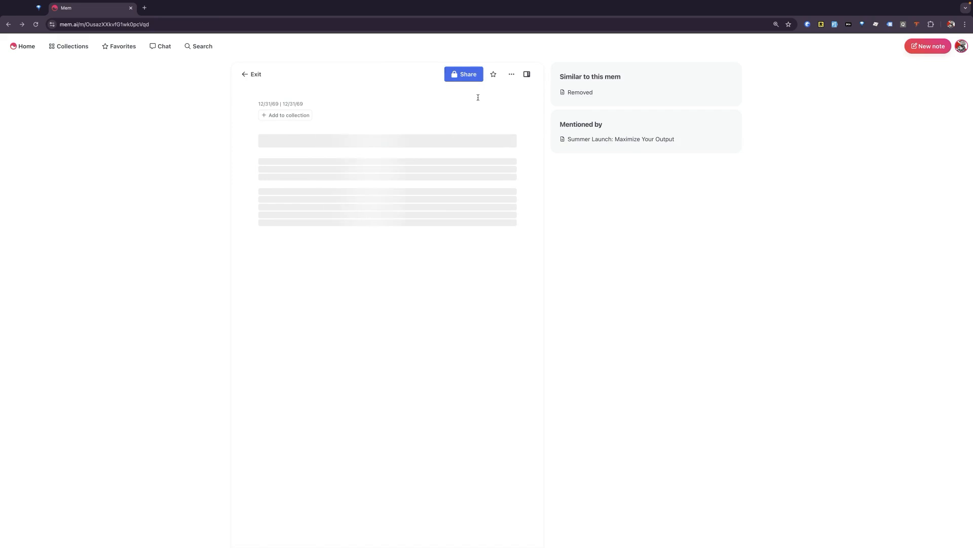
{"action": "left_click", "coordinate": [192, 46]}
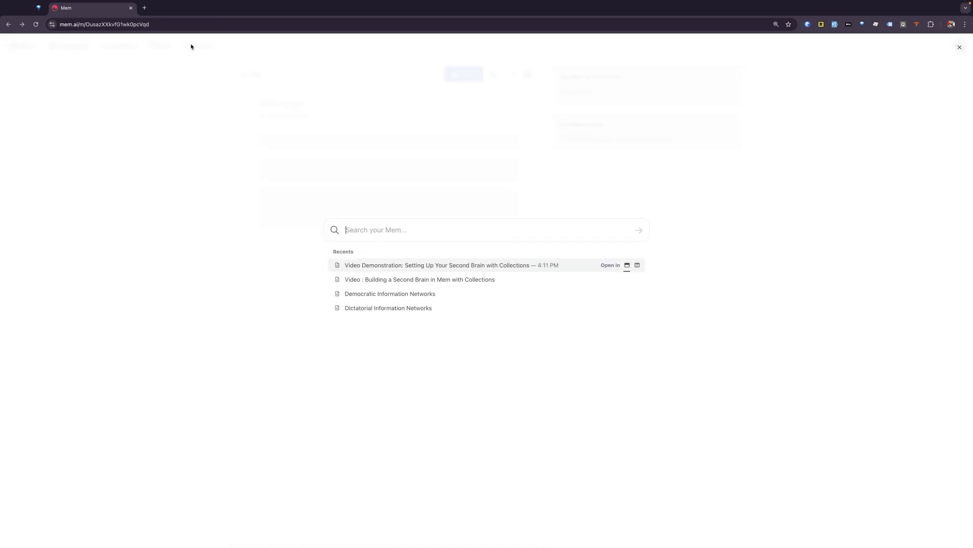
{"action": "left_click", "coordinate": [401, 266]}
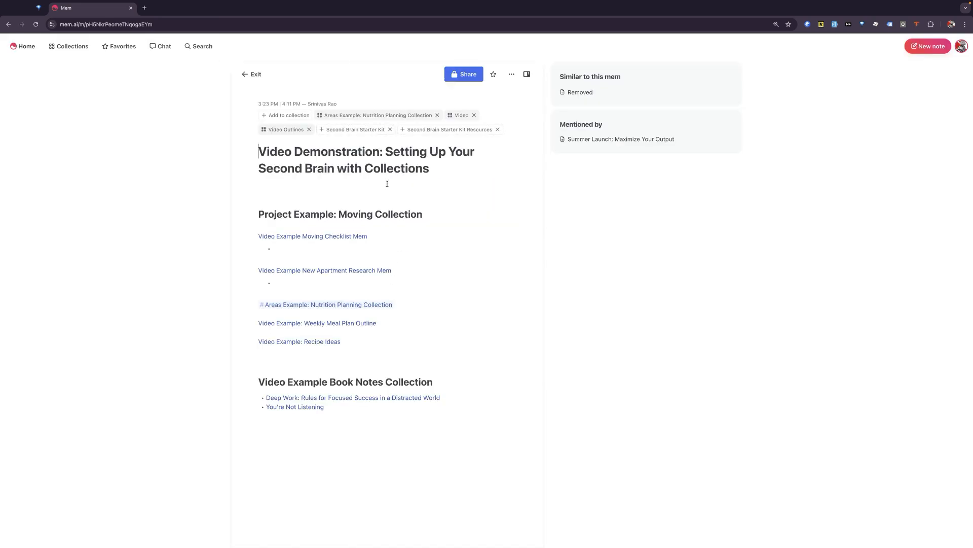